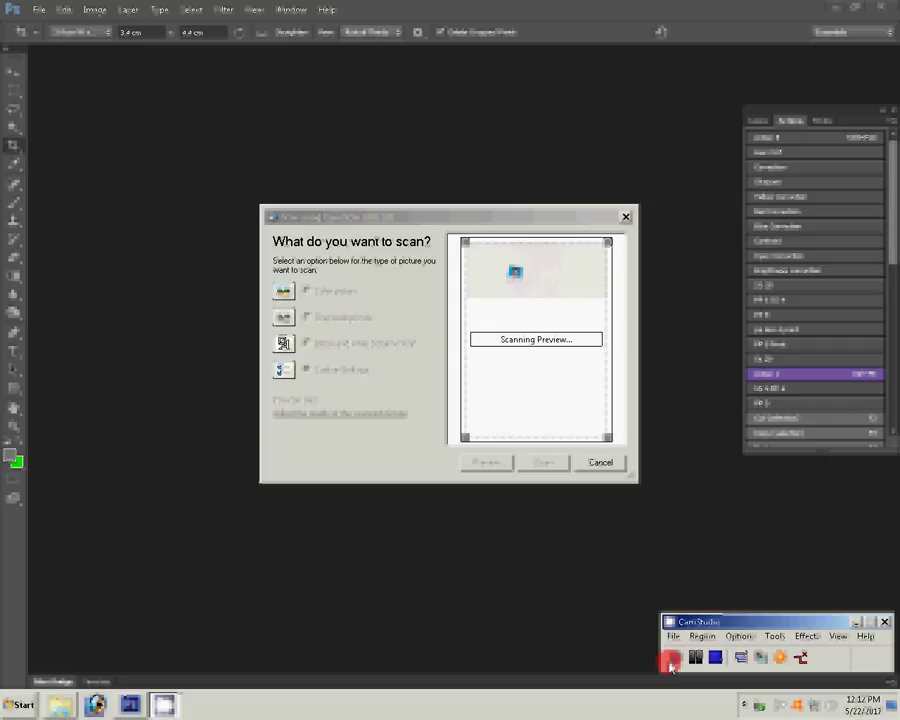
# Step: Scan the passport photo with the CanoScan Custom Settings into Photoshop
pyautogui.click(492, 219)
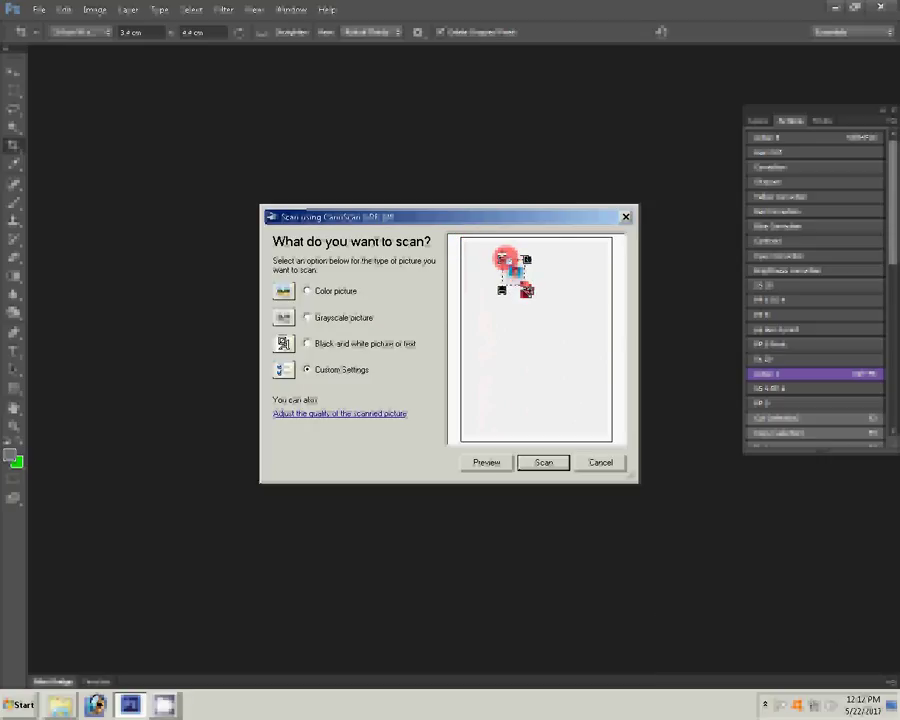
pyautogui.click(550, 465)
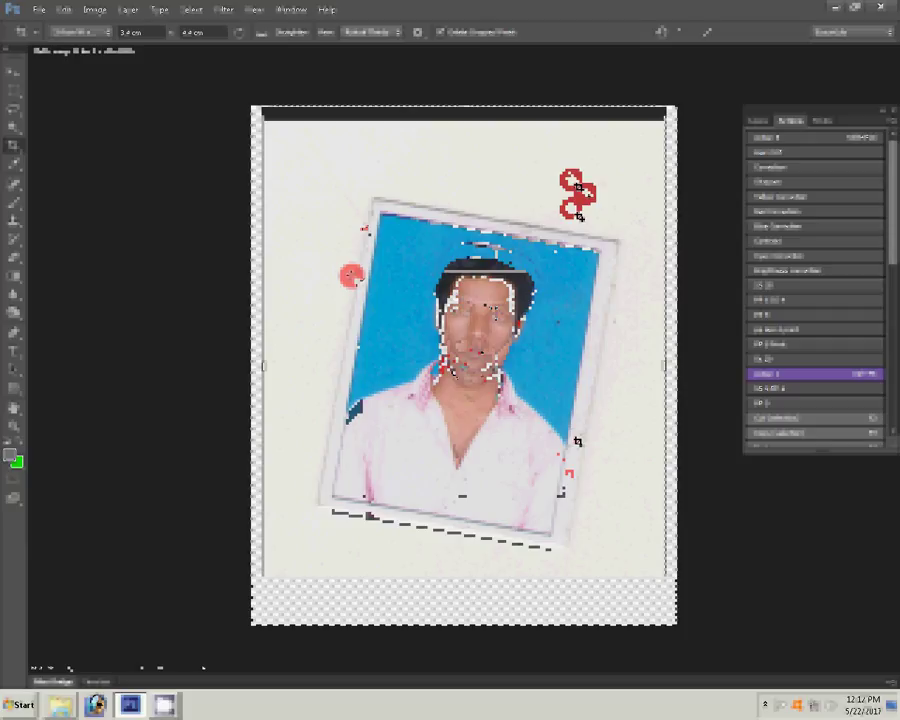
# Step: Rotate the crop box to level the tilted photo and fit its corners to the photo's edges
pyautogui.moveTo(578, 188); pyautogui.dragTo(530, 168)
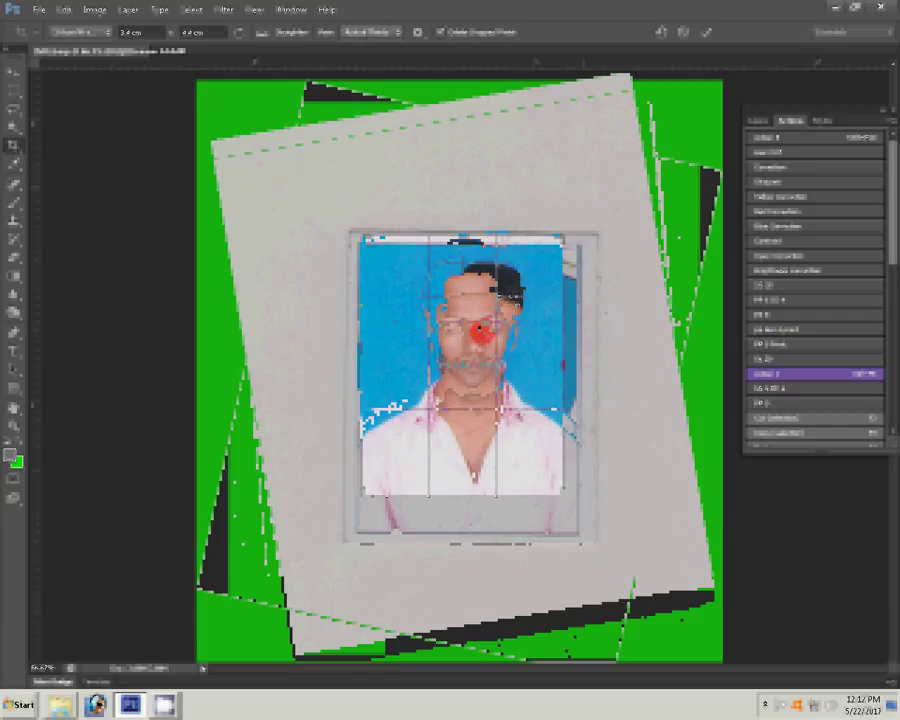
pyautogui.moveTo(480, 330); pyautogui.dragTo(483, 328)
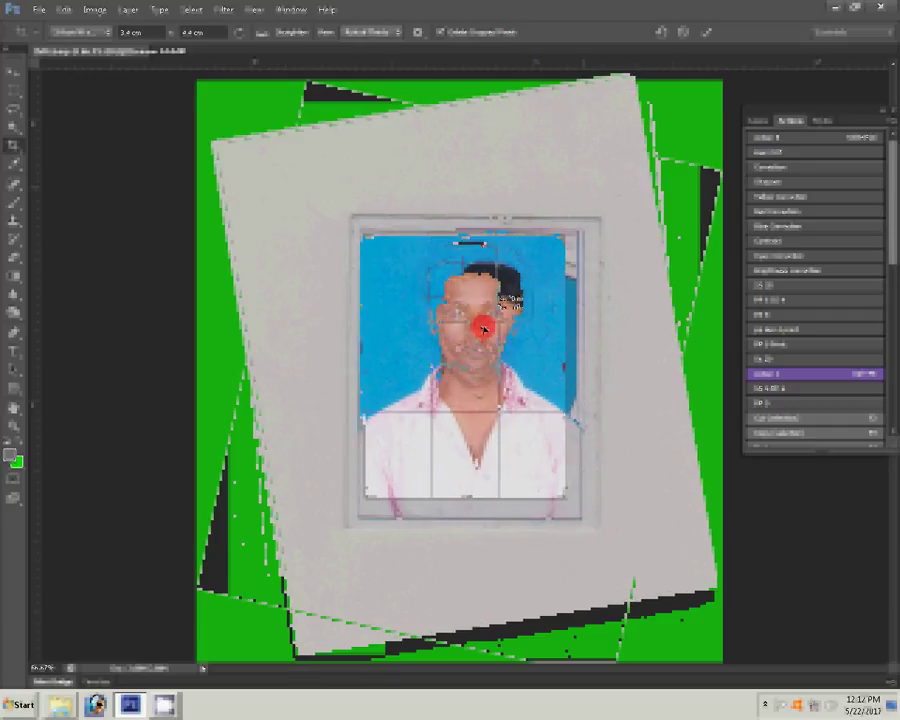
pyautogui.moveTo(483, 328); pyautogui.dragTo(481, 325)
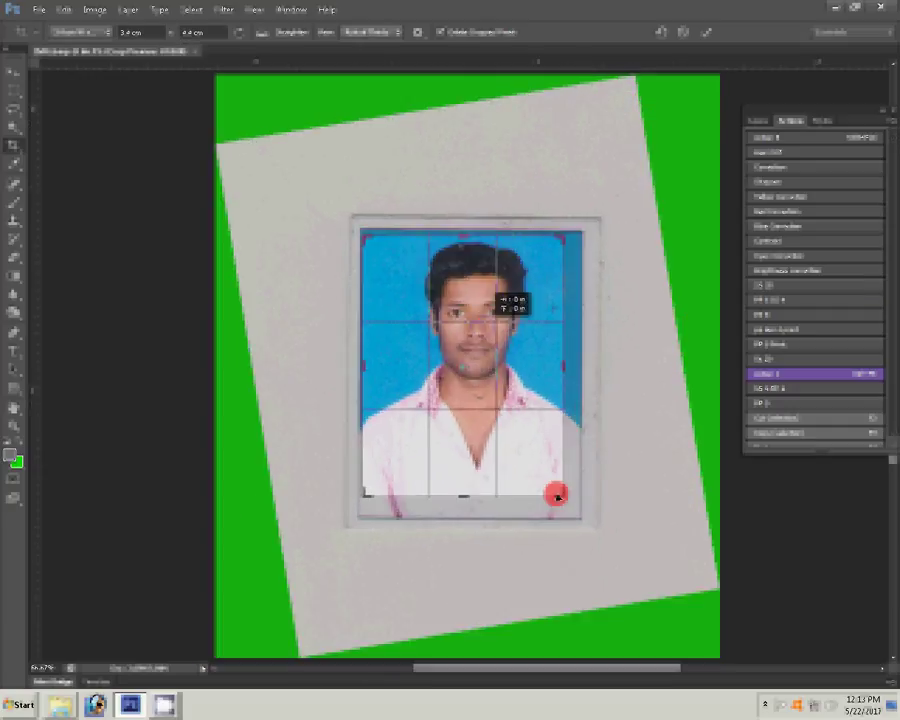
pyautogui.moveTo(557, 495); pyautogui.dragTo(562, 504)
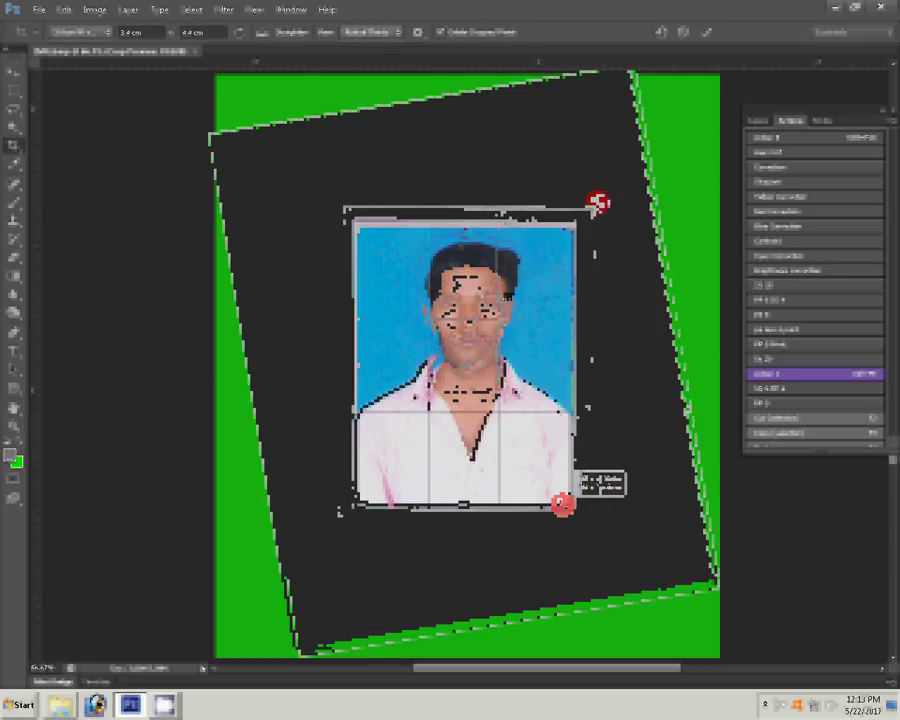
pyautogui.moveTo(597, 201); pyautogui.dragTo(597, 201)
# Step: Apply the crop and clone out the red blemish on the blue background
pyautogui.click(706, 33)
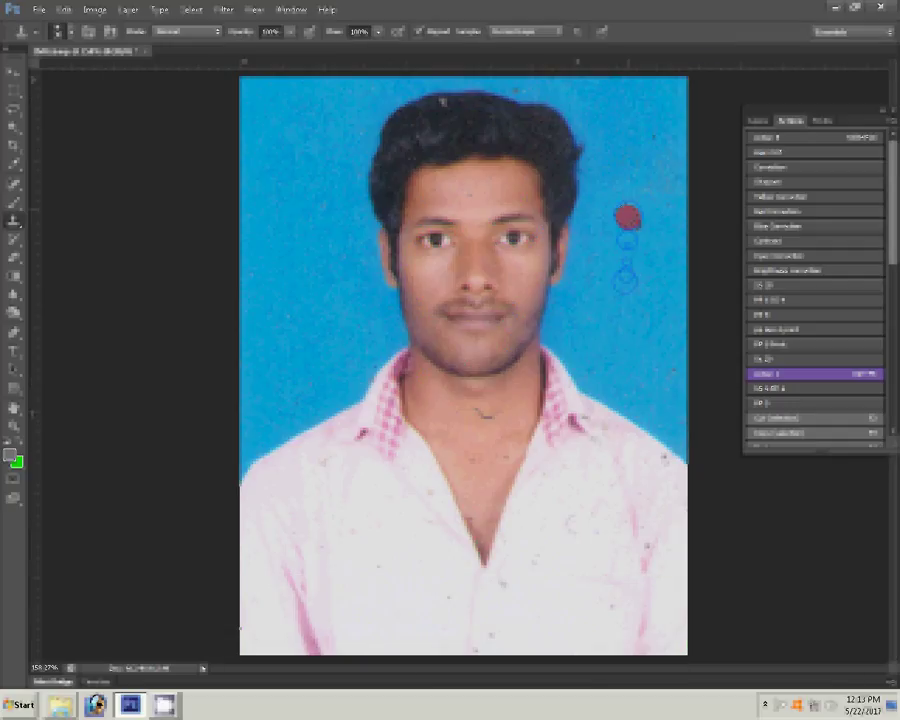
pyautogui.click(627, 218)
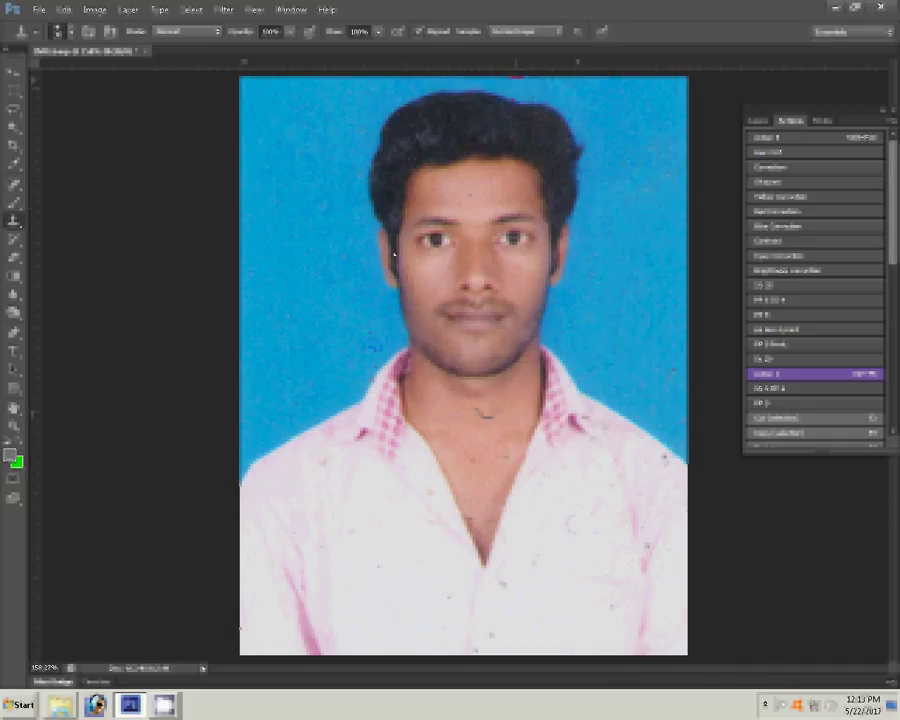
# Step: Magic Wand-select the blue background and feather the selection
pyautogui.press('w')
pyautogui.click(364, 358)
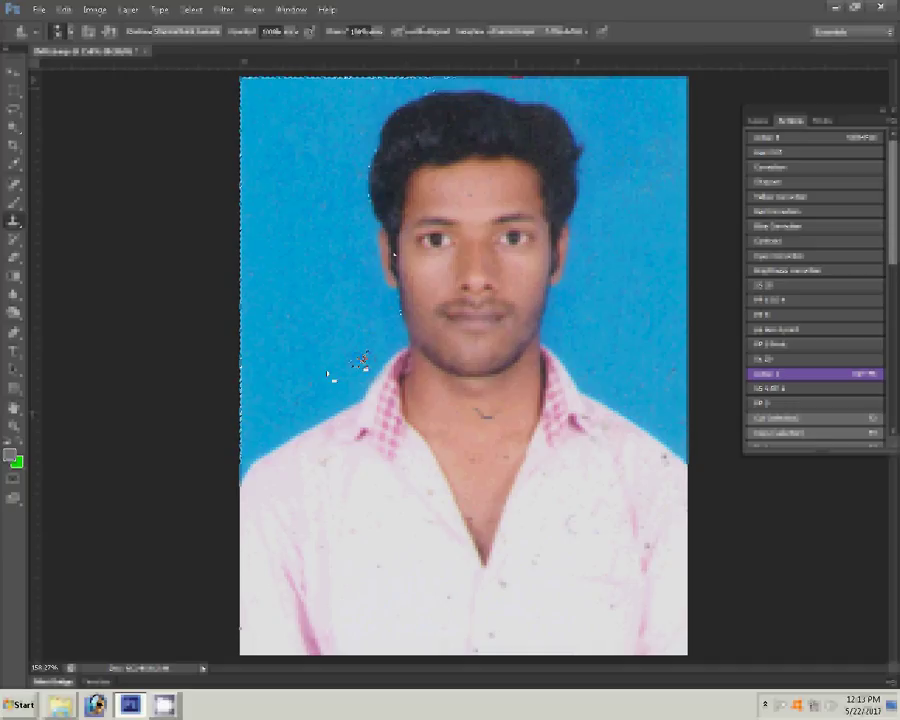
pyautogui.click(619, 337)
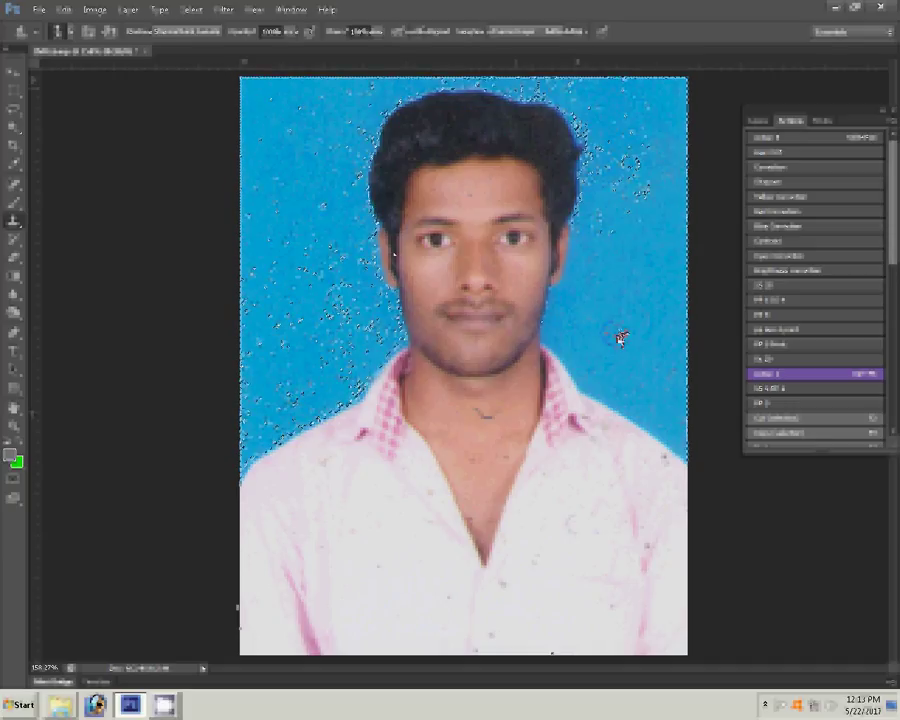
pyautogui.hotkey('shift', 'w')
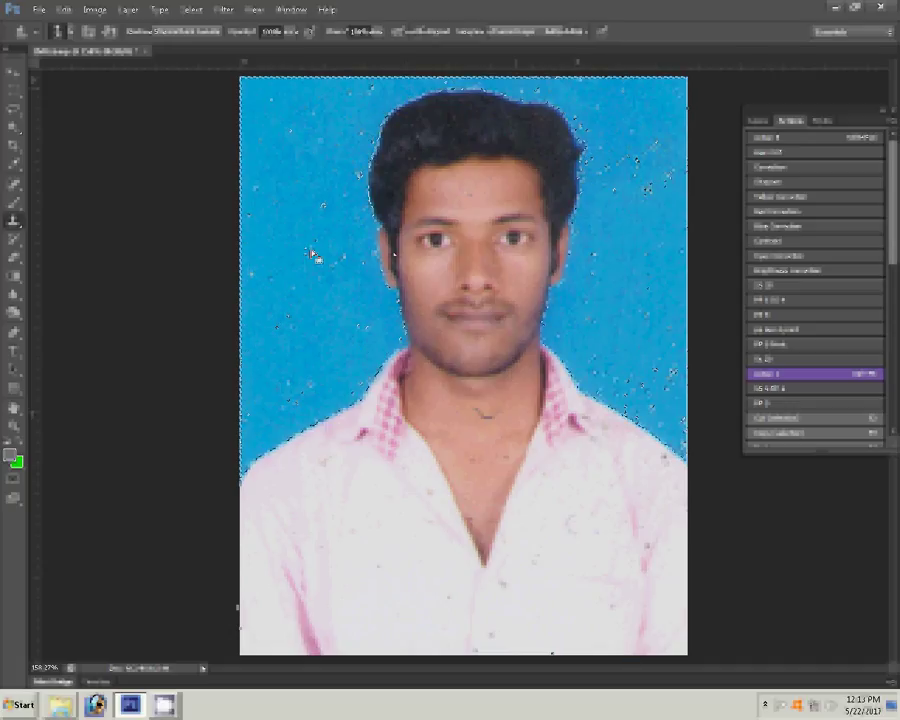
pyautogui.rightClick(312, 252)
pyautogui.click(345, 463)
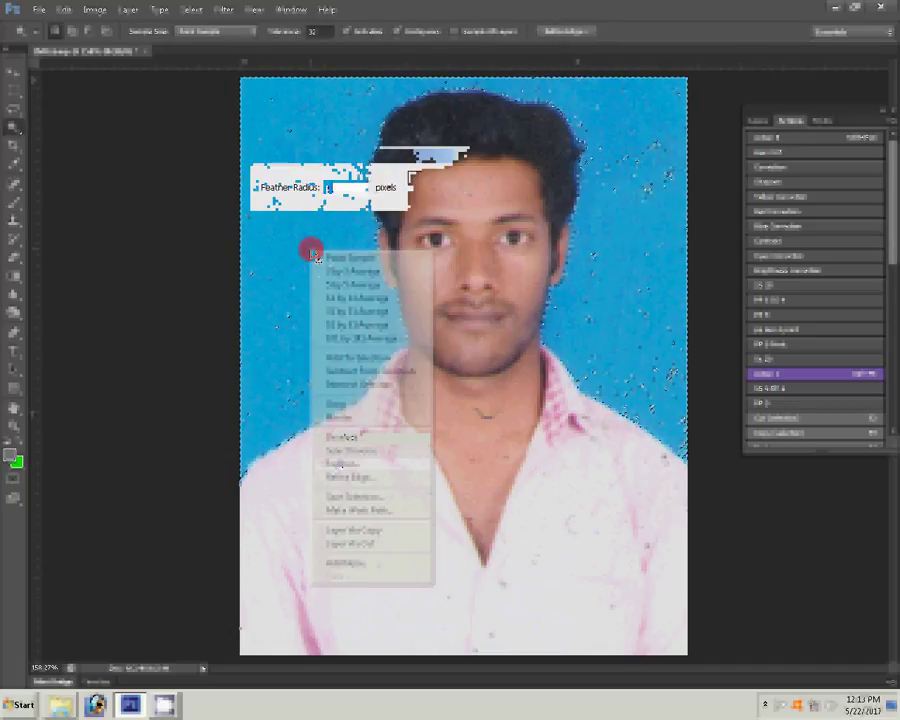
pyautogui.press('Return')
# Step: Sample the background blue and add a Solid Color fill layer over the selection
pyautogui.click(760, 122)
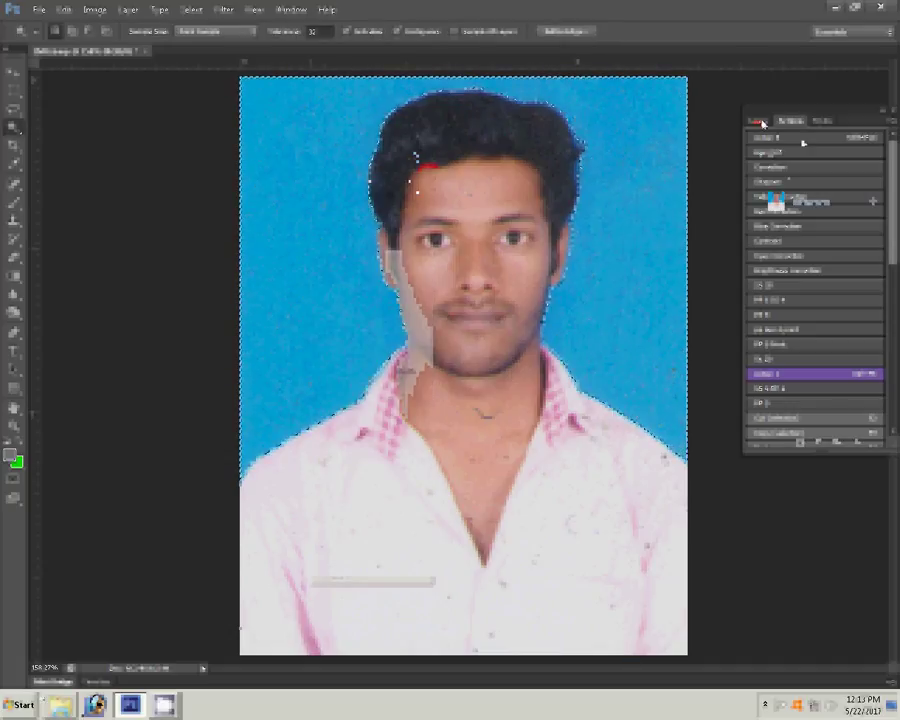
pyautogui.press('i')
pyautogui.click(620, 260)
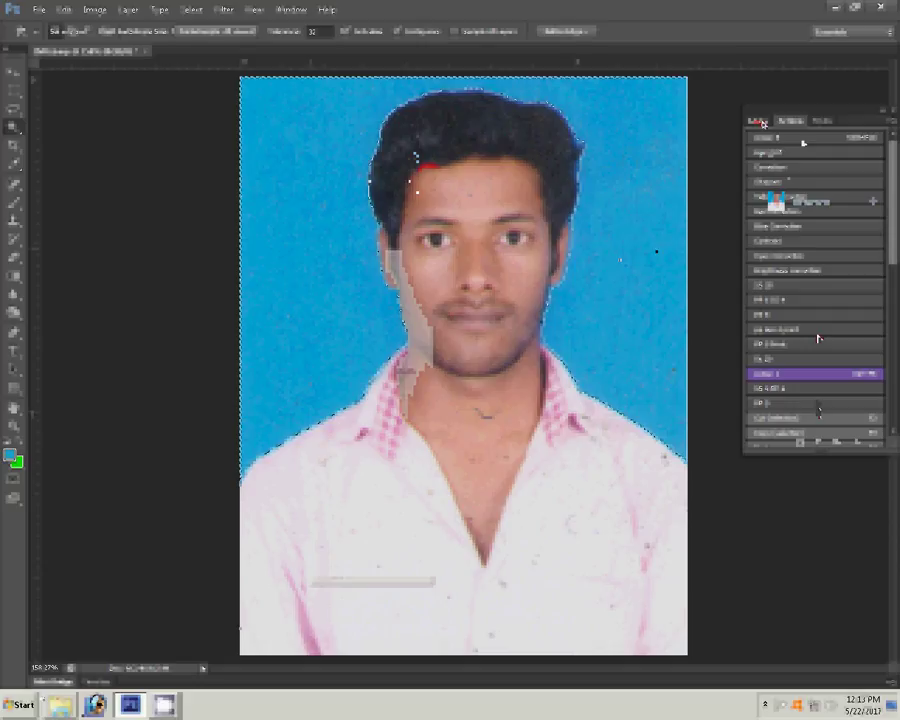
pyautogui.click(820, 443)
pyautogui.click(810, 175)
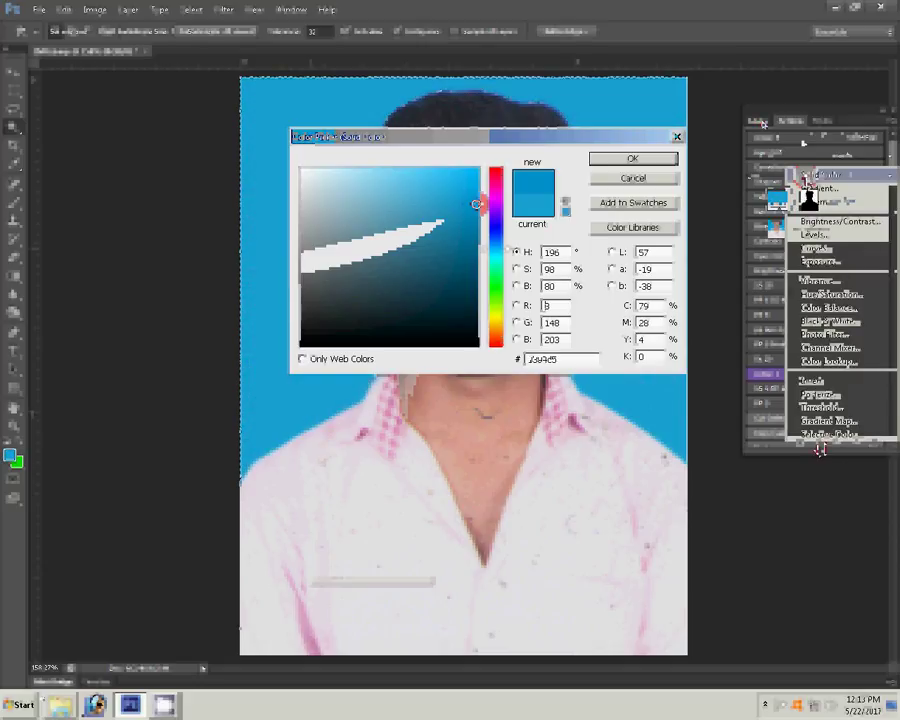
# Step: Confirm the H 196°, S 98%, B 80% blue fill and flatten to a single Background layer
pyautogui.click(628, 160)
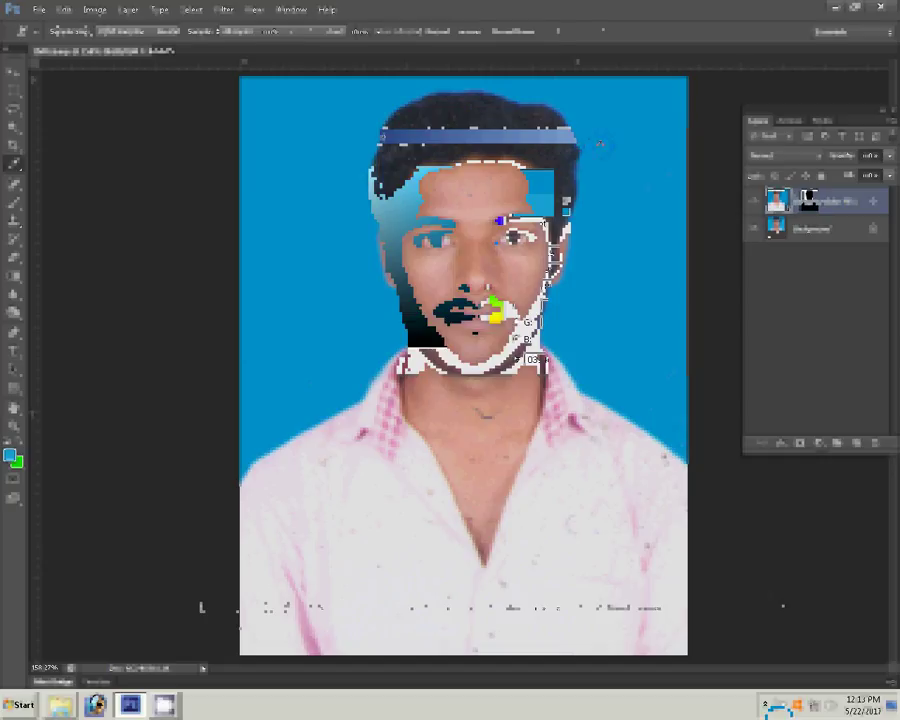
pyautogui.click(510, 399)
pyautogui.click(485, 412)
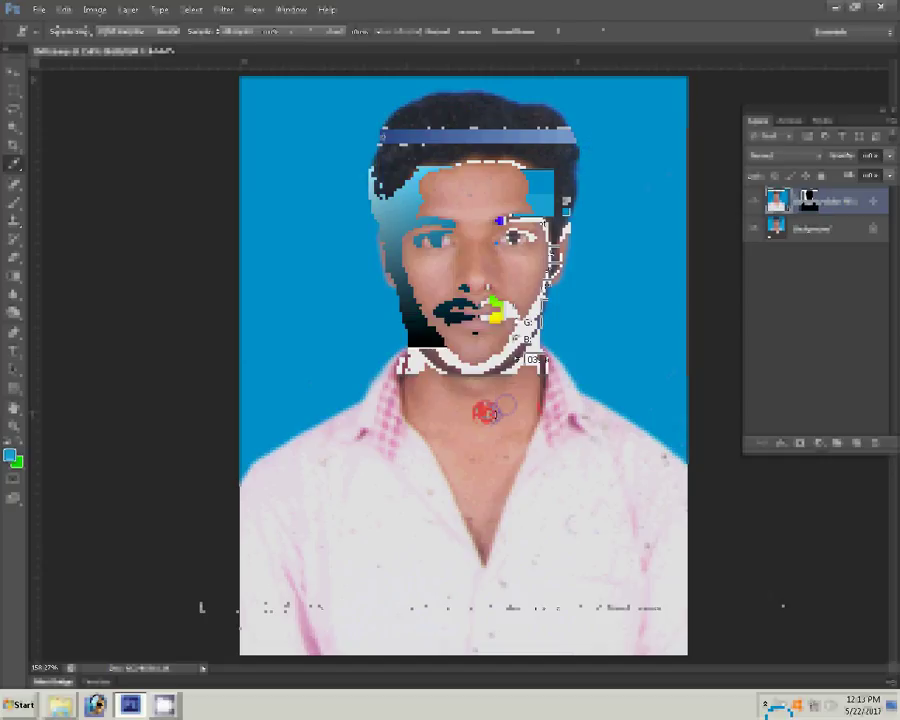
# Step: Retouch the small spots on the lower neck
pyautogui.click(458, 451)
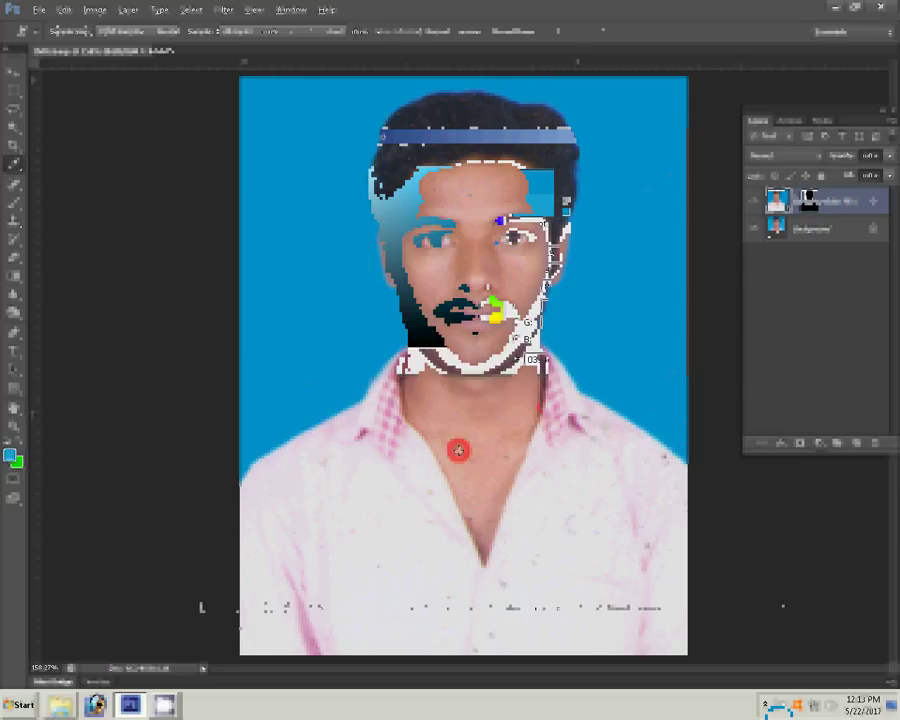
pyautogui.click(484, 461)
pyautogui.click(503, 459)
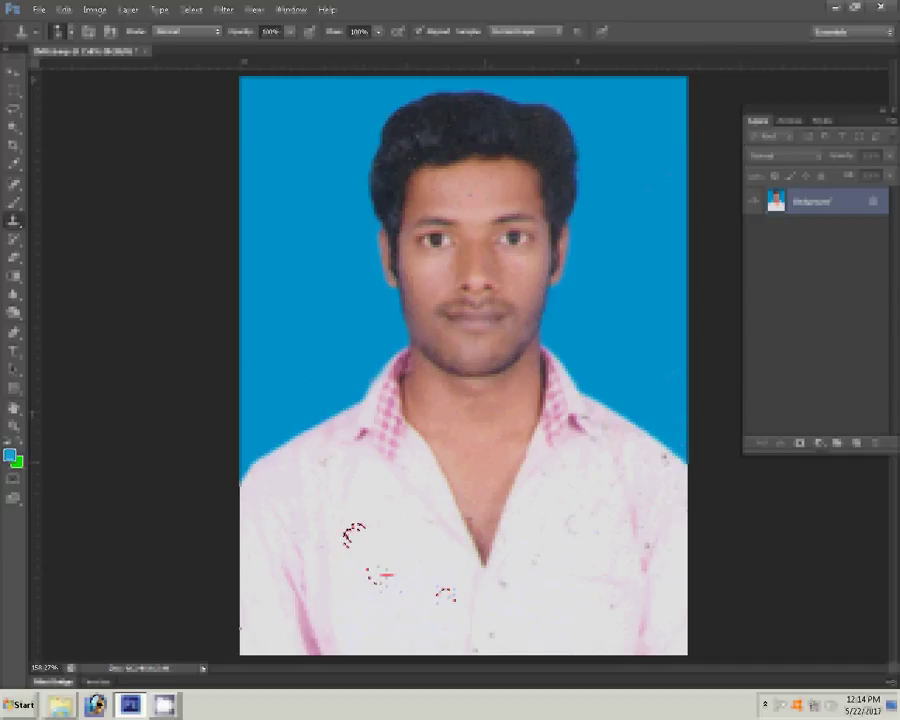
# Step: Clone away two dark spots on the white shirt and a spot on the chin
pyautogui.click(533, 572)
pyautogui.click(580, 512)
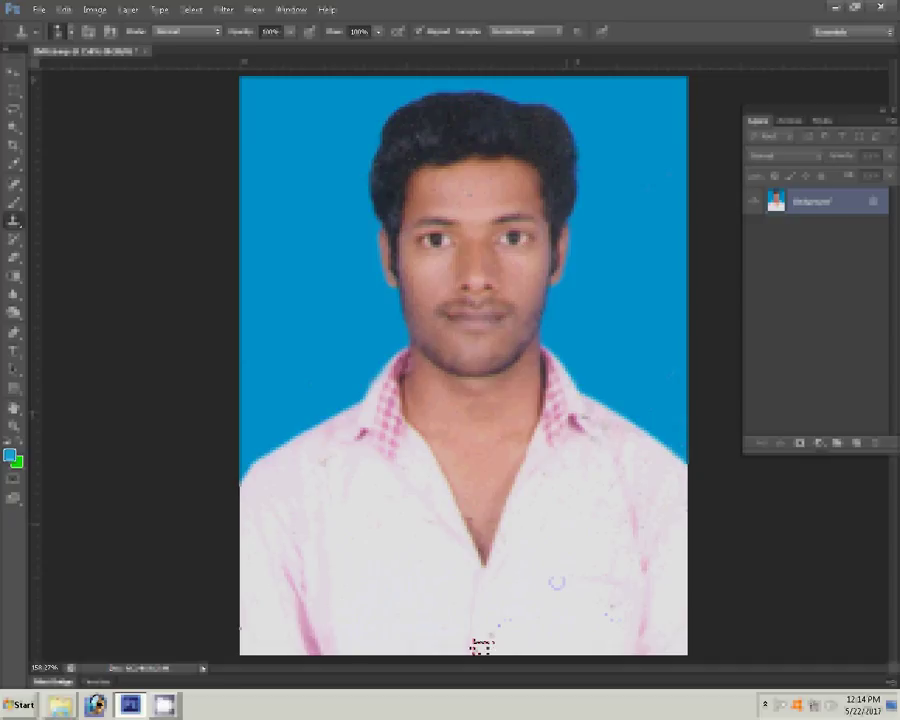
pyautogui.keyDown('alt'); pyautogui.click(512, 325); pyautogui.keyUp('alt')
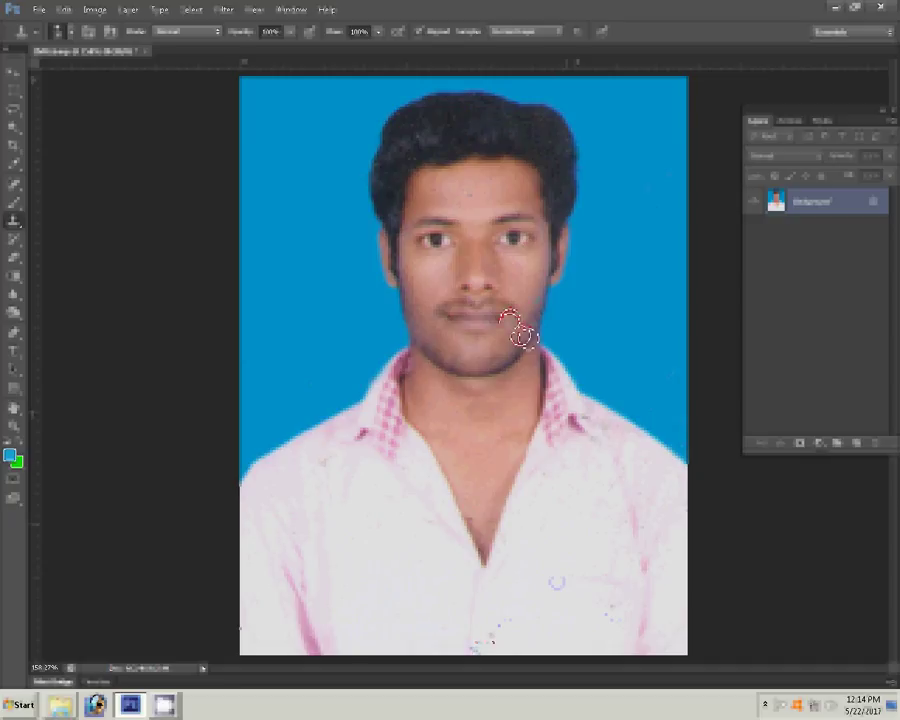
# Step: Zoom into the face and spot-heal blemishes on the forehead and nose
pyautogui.press('z')
pyautogui.click(512, 316)
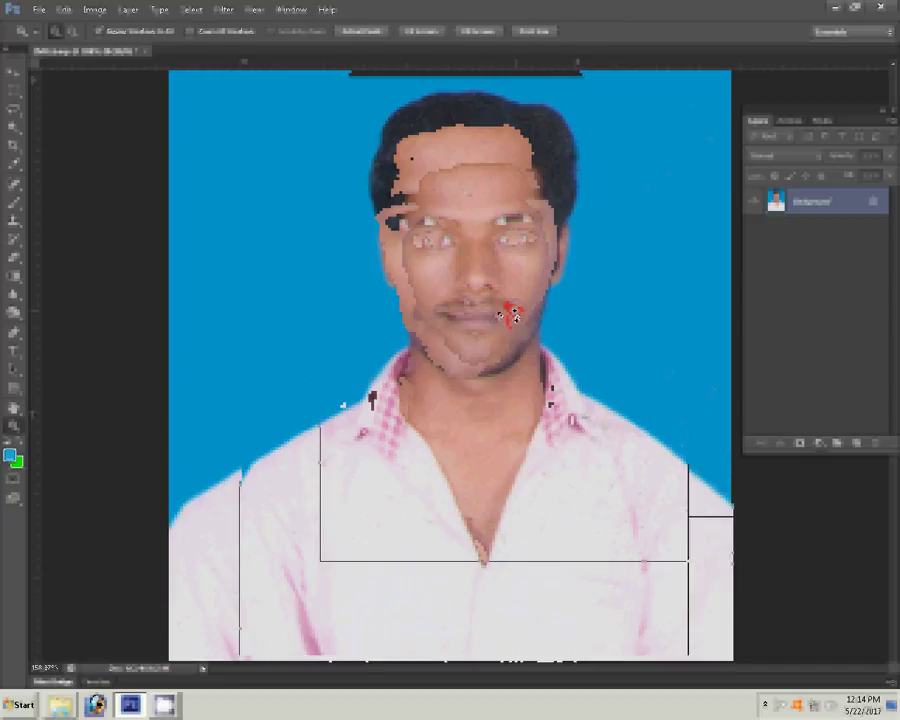
pyautogui.click(457, 267)
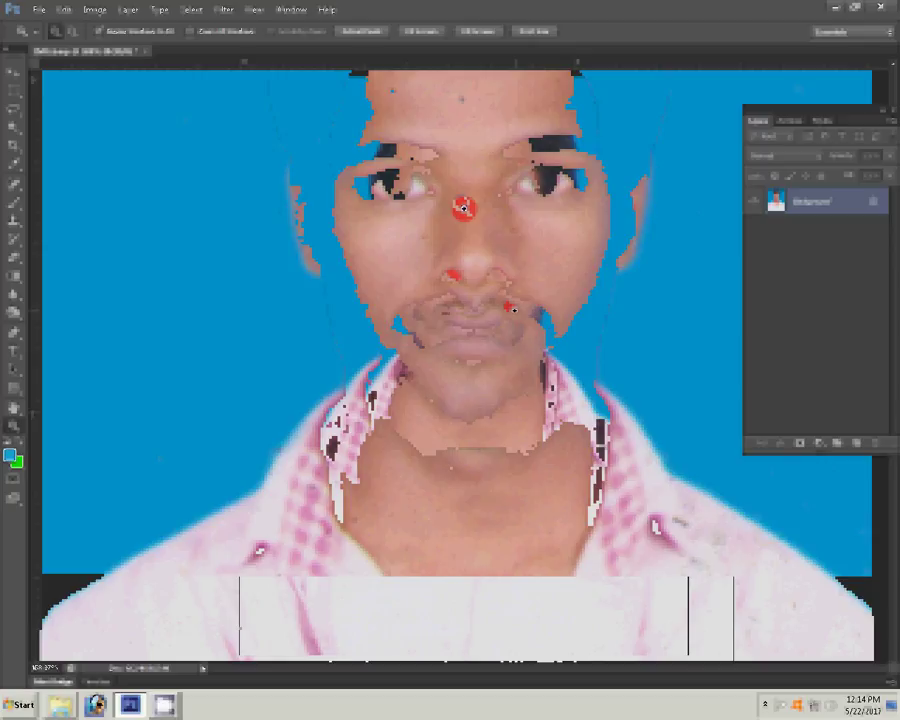
pyautogui.click(440, 380)
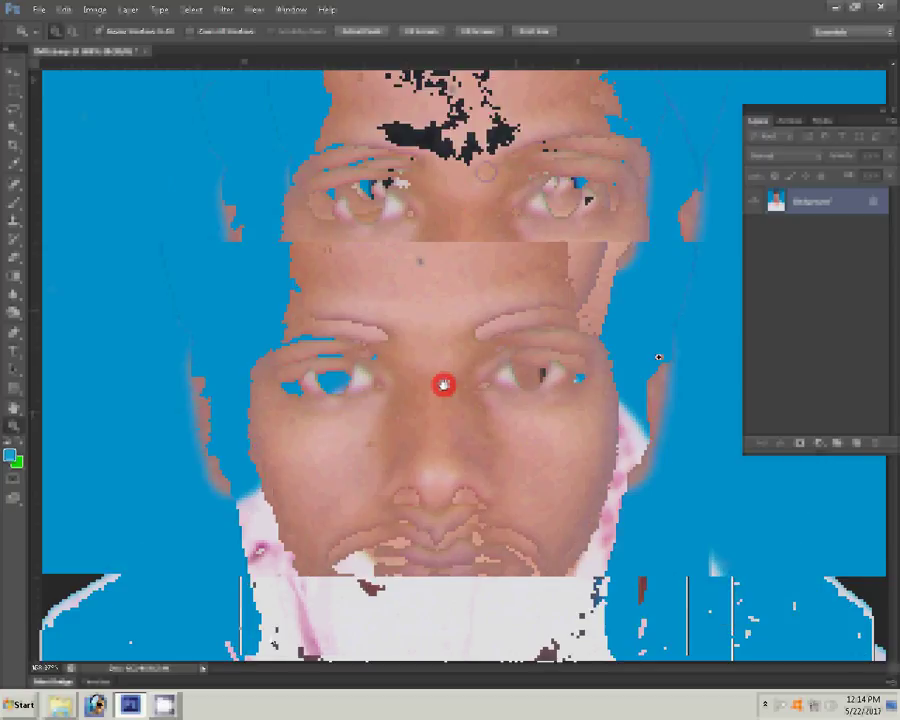
pyautogui.press('j')
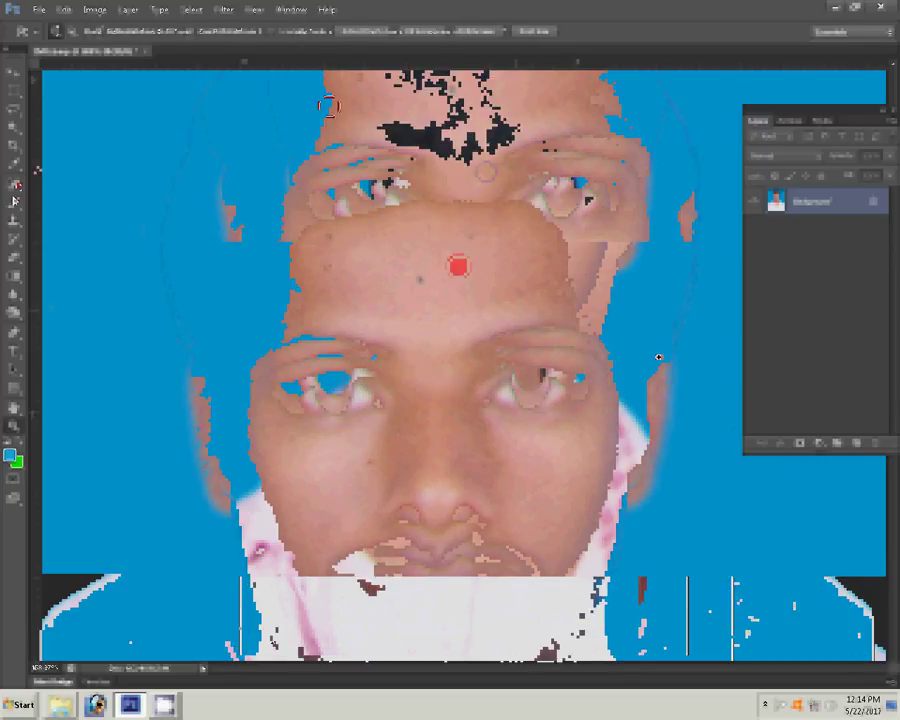
pyautogui.click(327, 265)
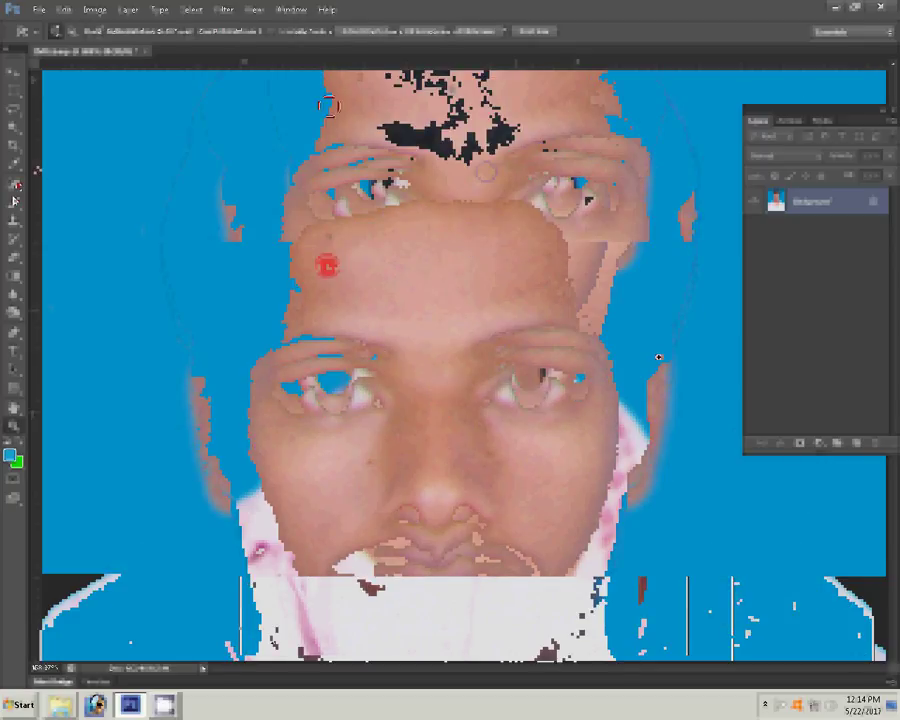
pyautogui.click(396, 295)
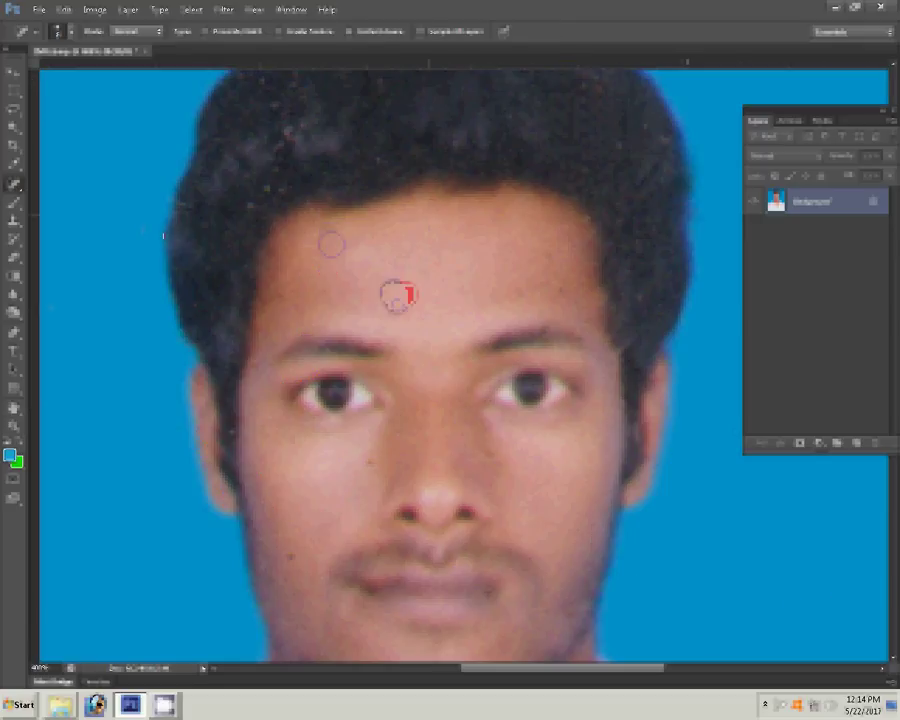
pyautogui.click(360, 442)
pyautogui.click(396, 432)
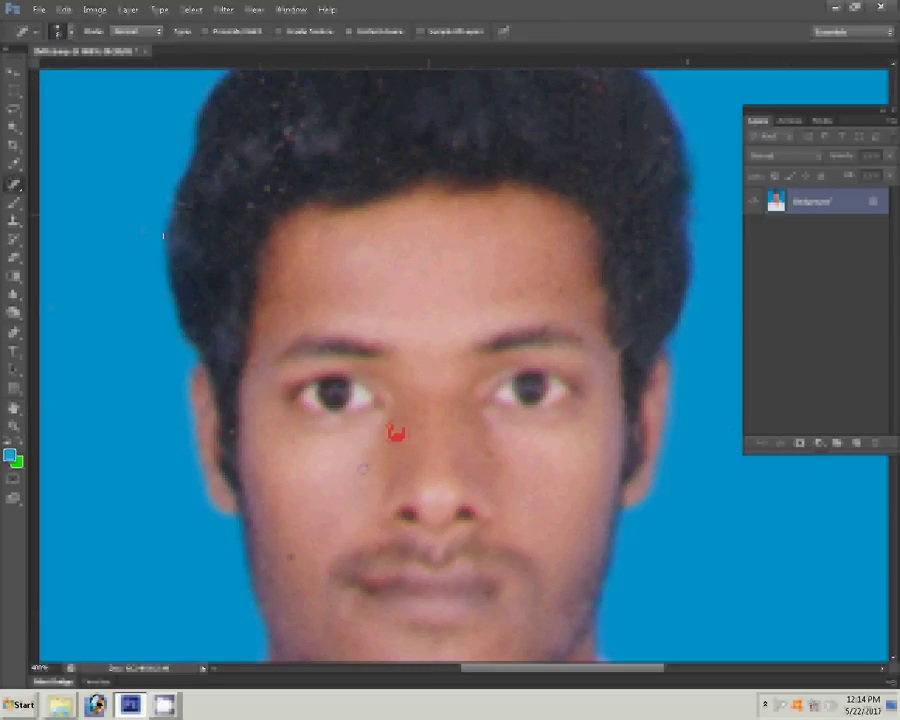
# Step: Heal spots on the left cheek, right brow, right forehead and hairline, then add a Selective Color layer
pyautogui.click(236, 430)
pyautogui.click(551, 362)
pyautogui.click(559, 297)
pyautogui.click(346, 179)
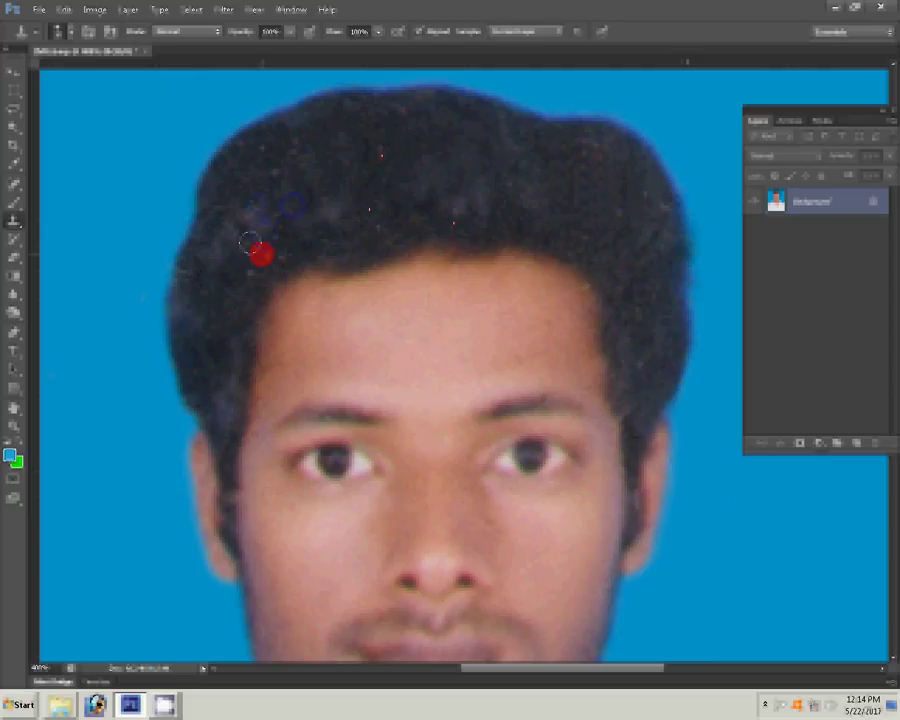
pyautogui.click(819, 443)
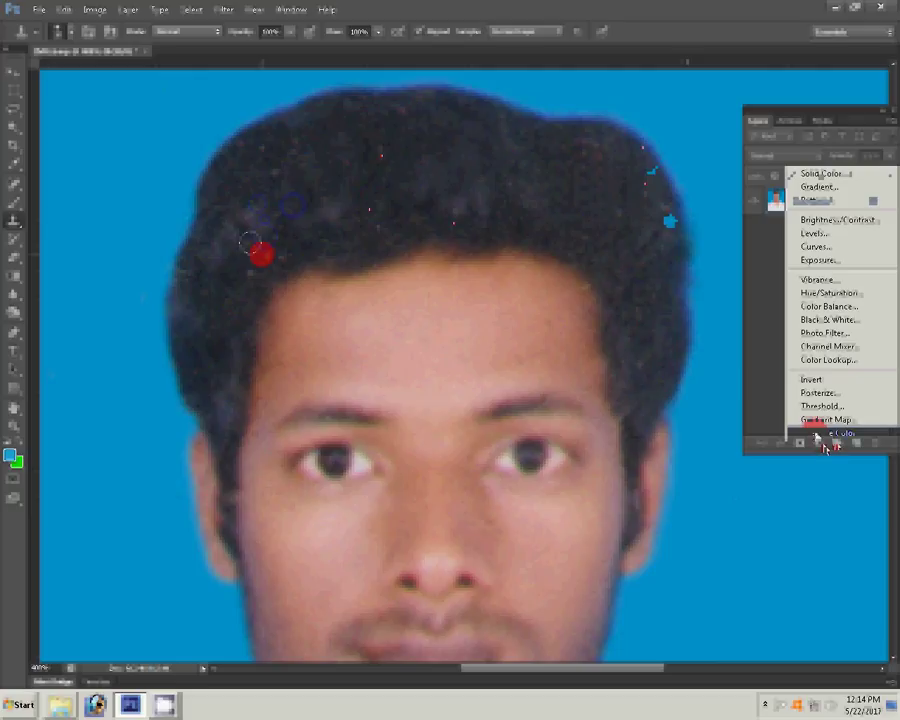
pyautogui.click(827, 436)
# Step: Raise the Blacks in the Selective Color layer to deepen the hair, then fit the photo on screen
pyautogui.click(706, 330)
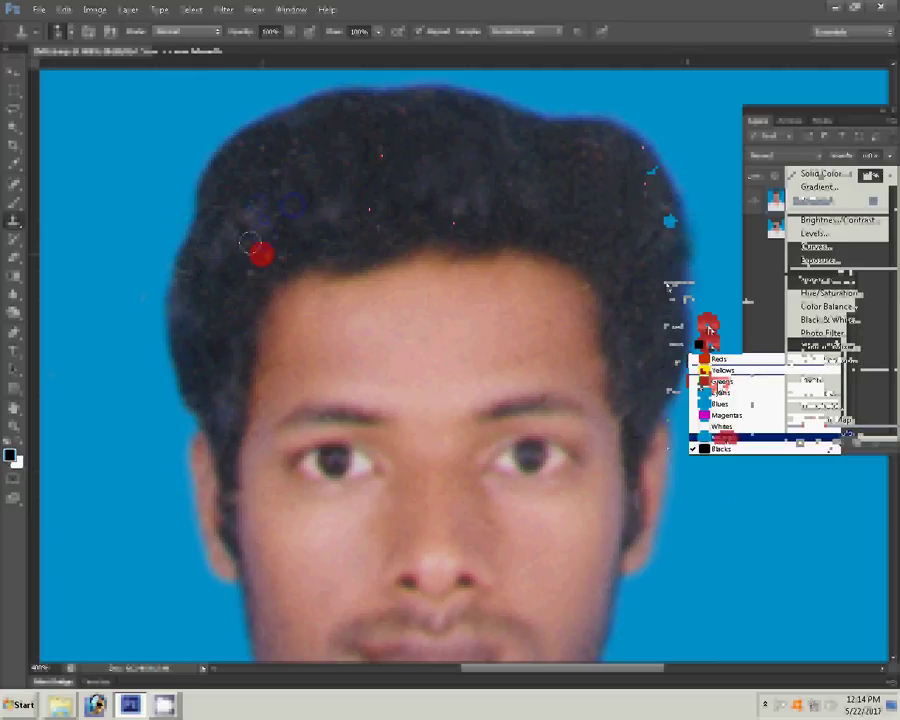
pyautogui.click(728, 445)
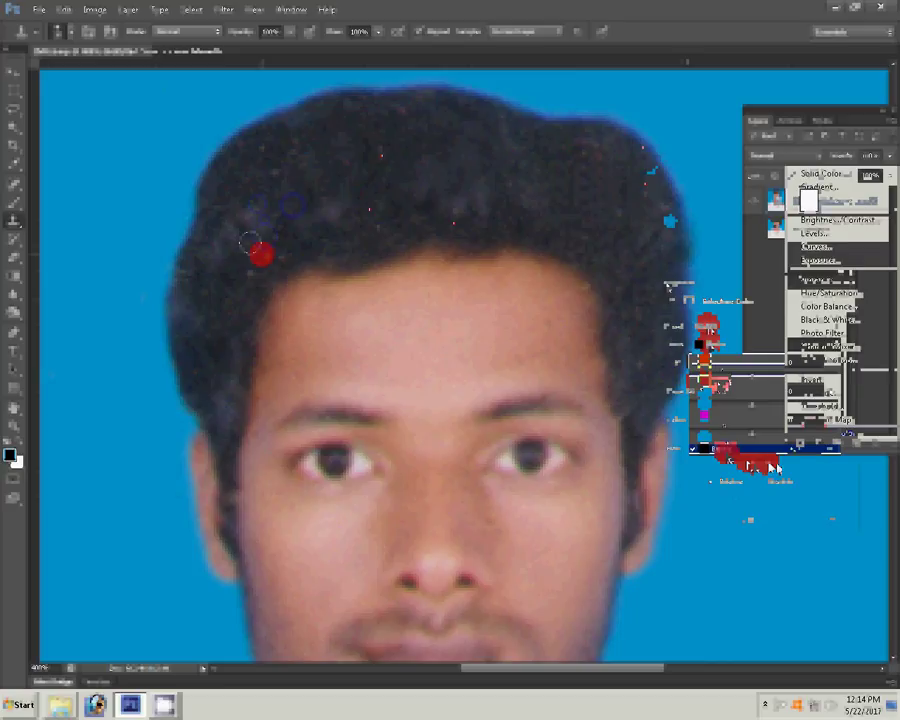
pyautogui.moveTo(781, 467); pyautogui.dragTo(778, 466)
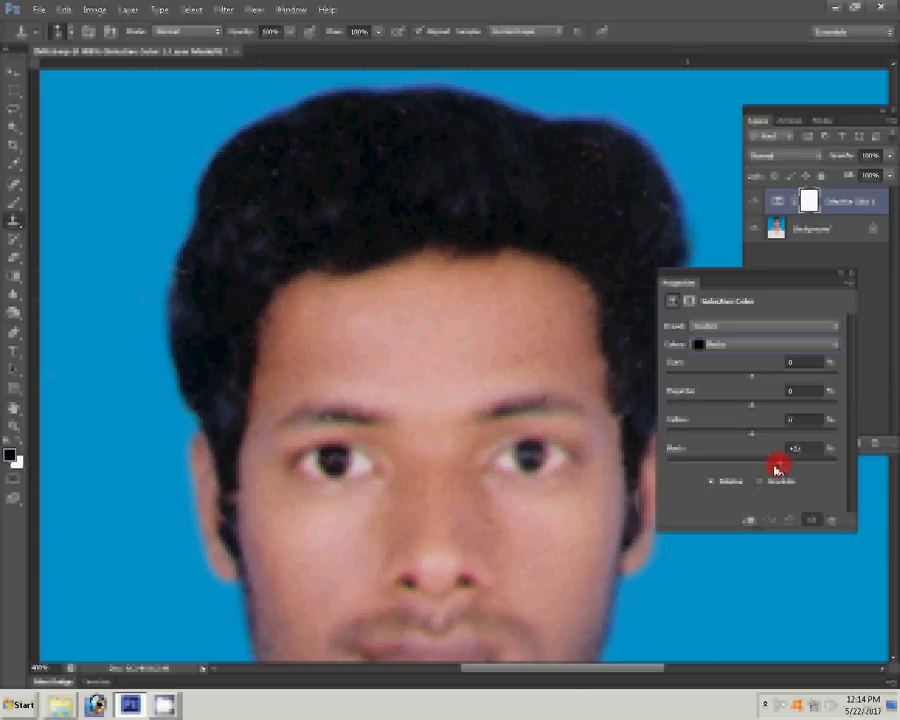
pyautogui.click(851, 278)
pyautogui.press('z')
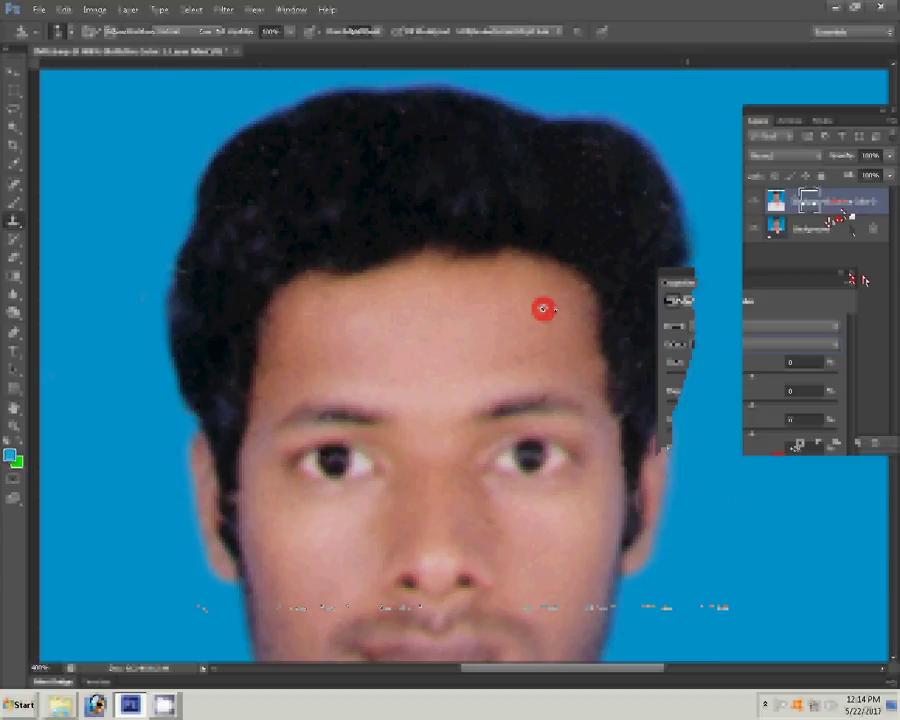
pyautogui.rightClick(560, 317)
pyautogui.click(580, 321)
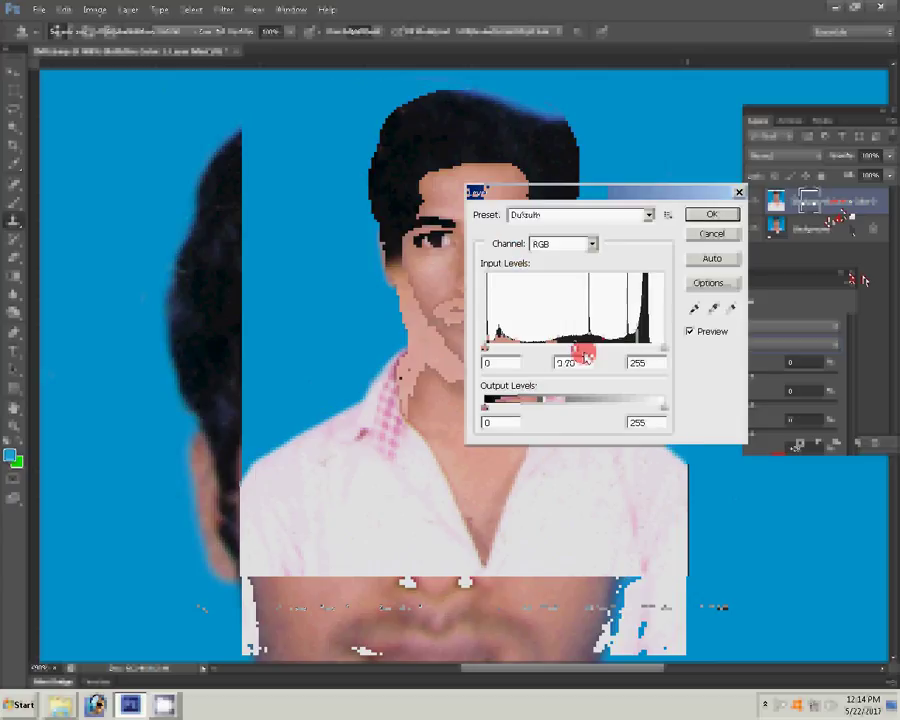
# Step: Darken midtones with Levels gamma 0.78 and set Color Balance Yellow/Blue to -12
pyautogui.moveTo(578, 350); pyautogui.dragTo(590, 353)
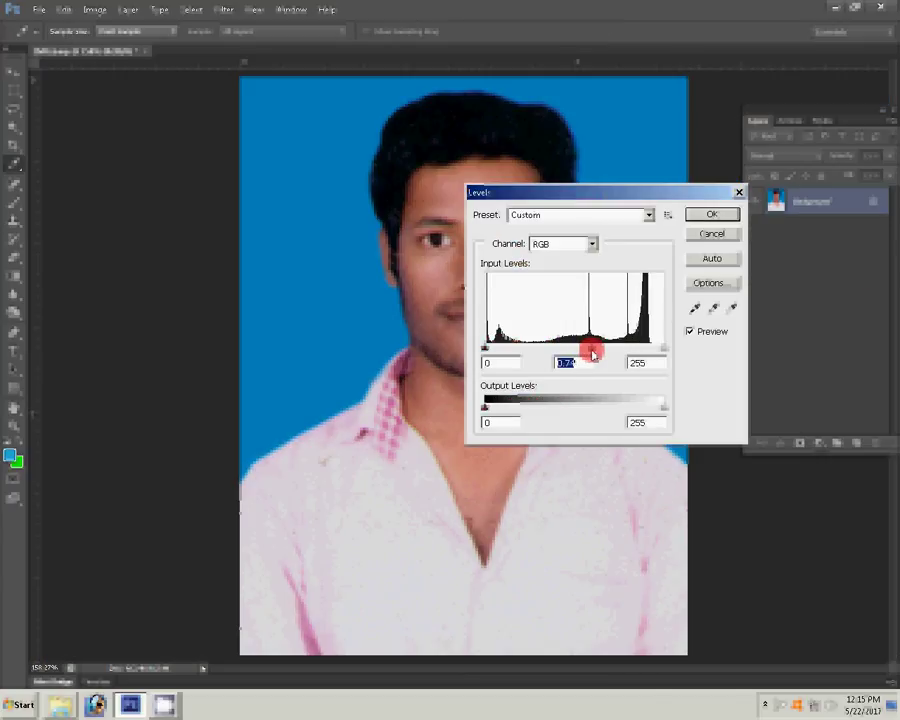
pyautogui.click(700, 219)
pyautogui.hotkey('ctrl', 'b')
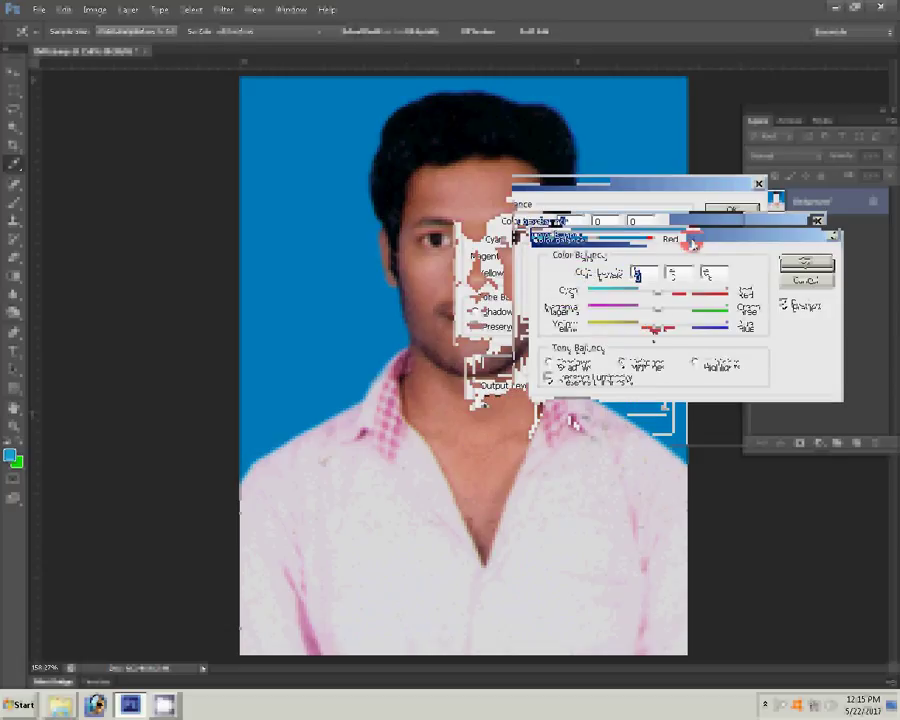
pyautogui.moveTo(658, 328); pyautogui.dragTo(651, 334)
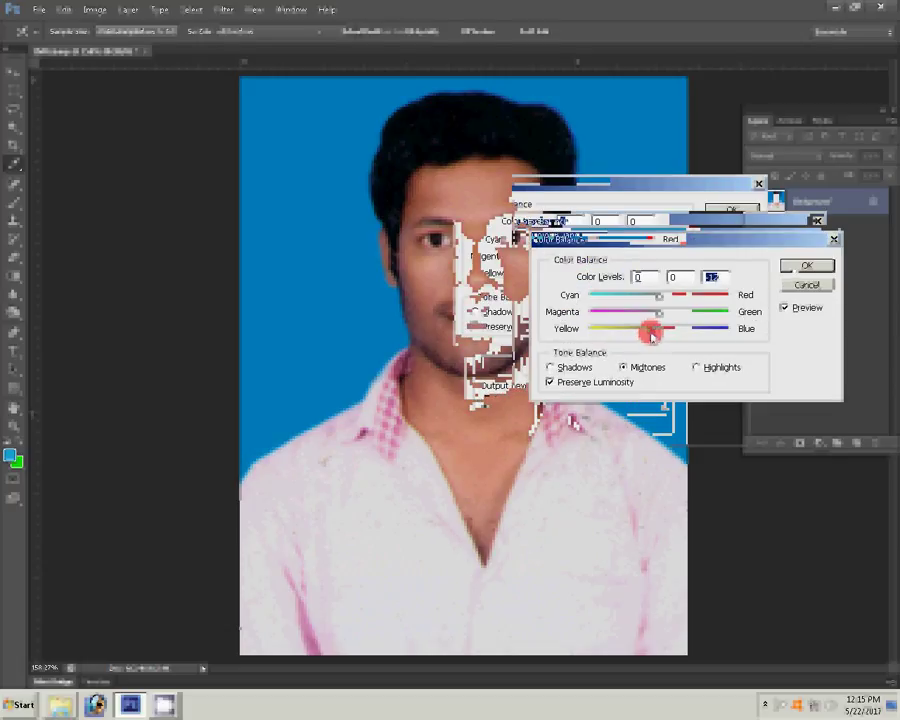
pyautogui.click(806, 265)
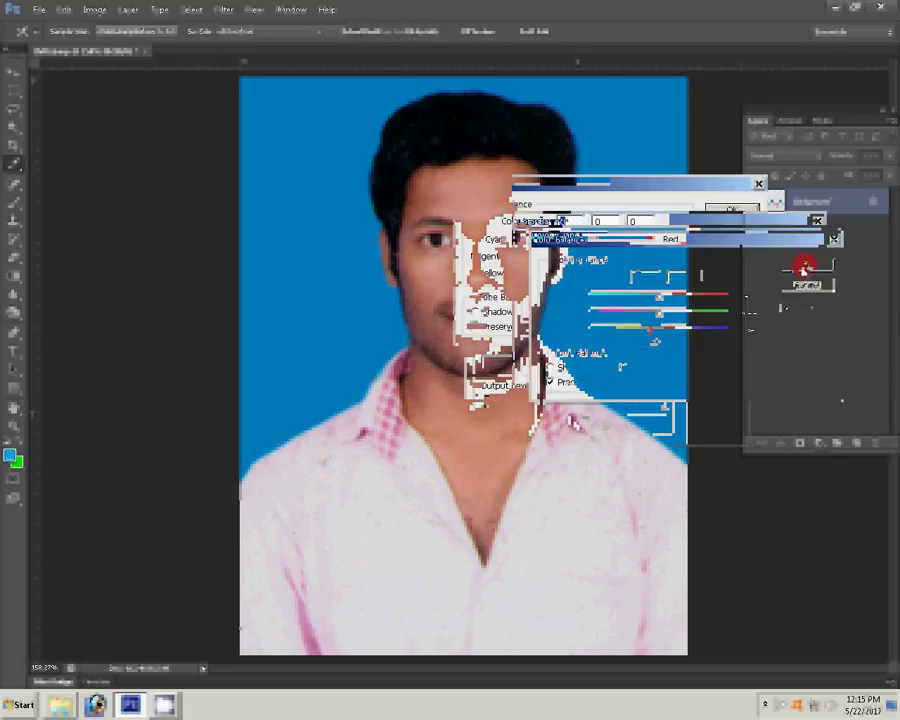
# Step: Sample a clean shirt area as the Clone Stamp source
pyautogui.press('j')
pyautogui.press('s')
pyautogui.keyDown('alt'); pyautogui.click(325, 463); pyautogui.keyUp('alt')
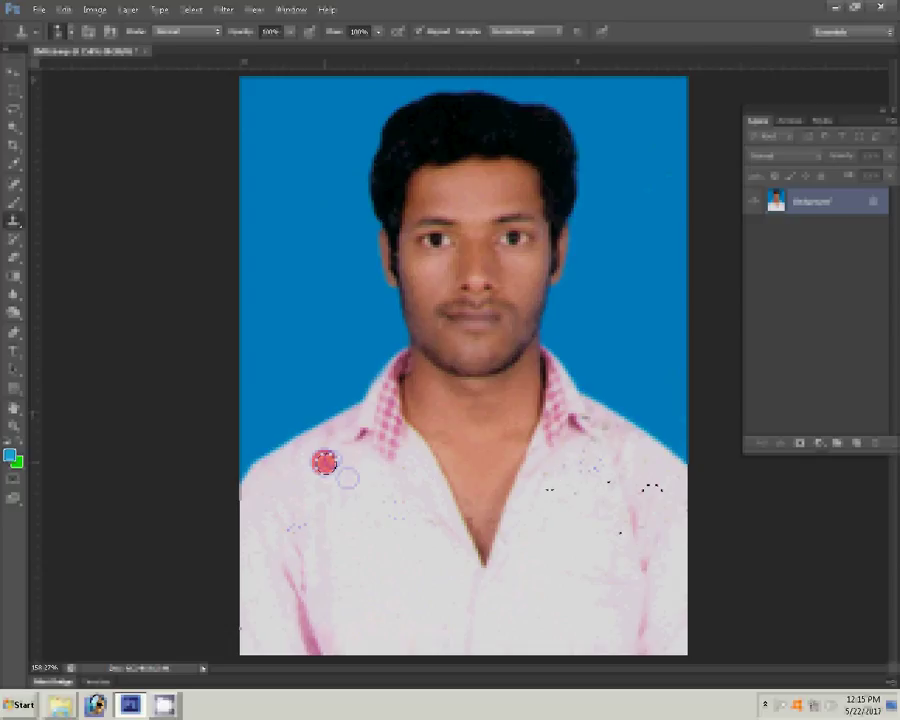
# Step: Clone over specks on the shirt, marks near the neck and two spots on the right cheek
pyautogui.click(652, 515)
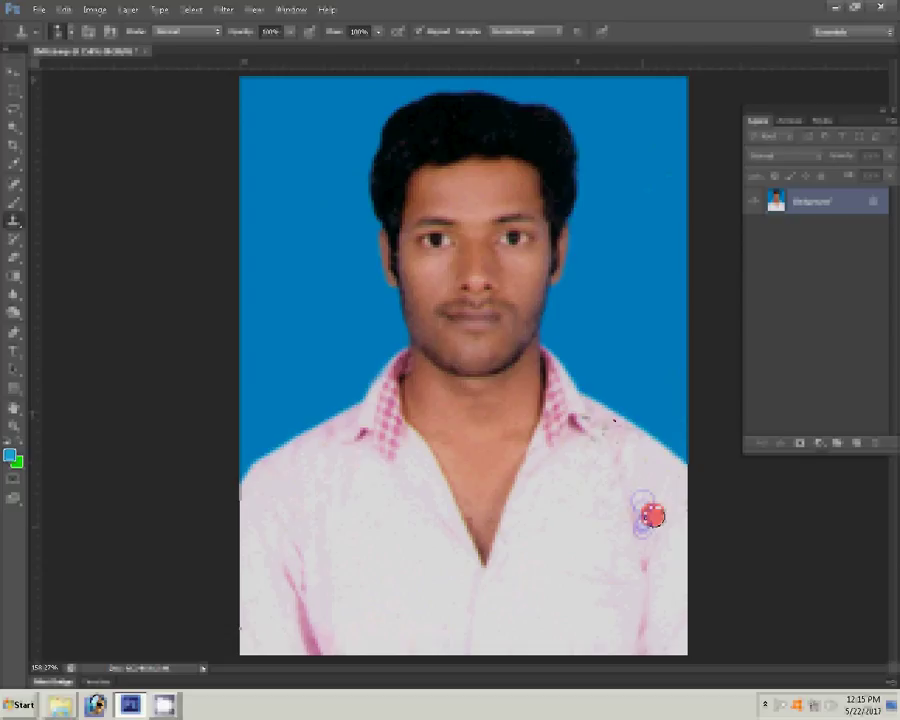
pyautogui.click(432, 388)
pyautogui.click(533, 300)
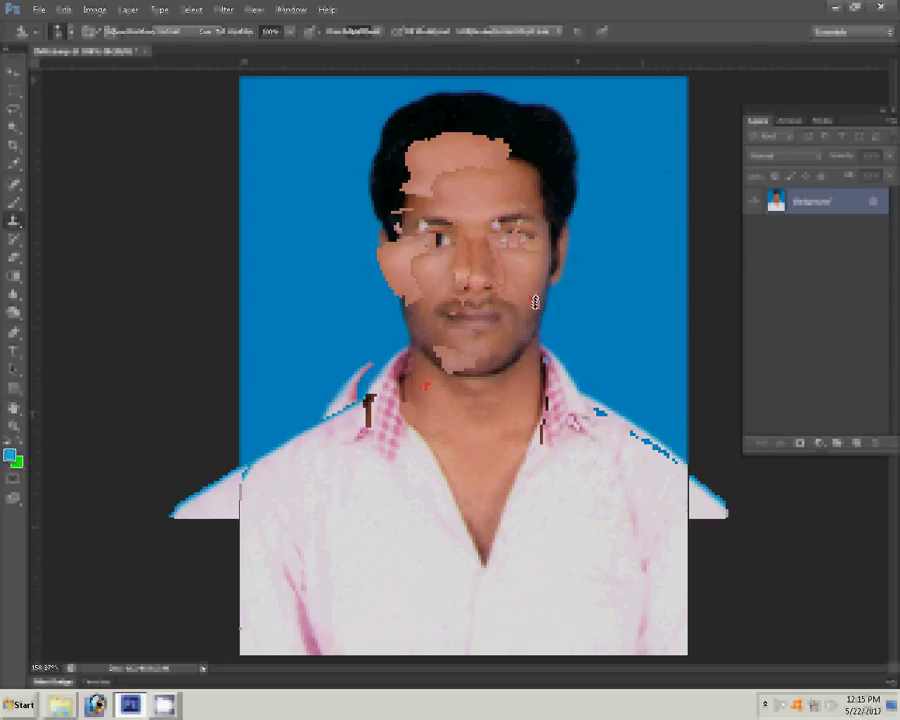
pyautogui.click(516, 292)
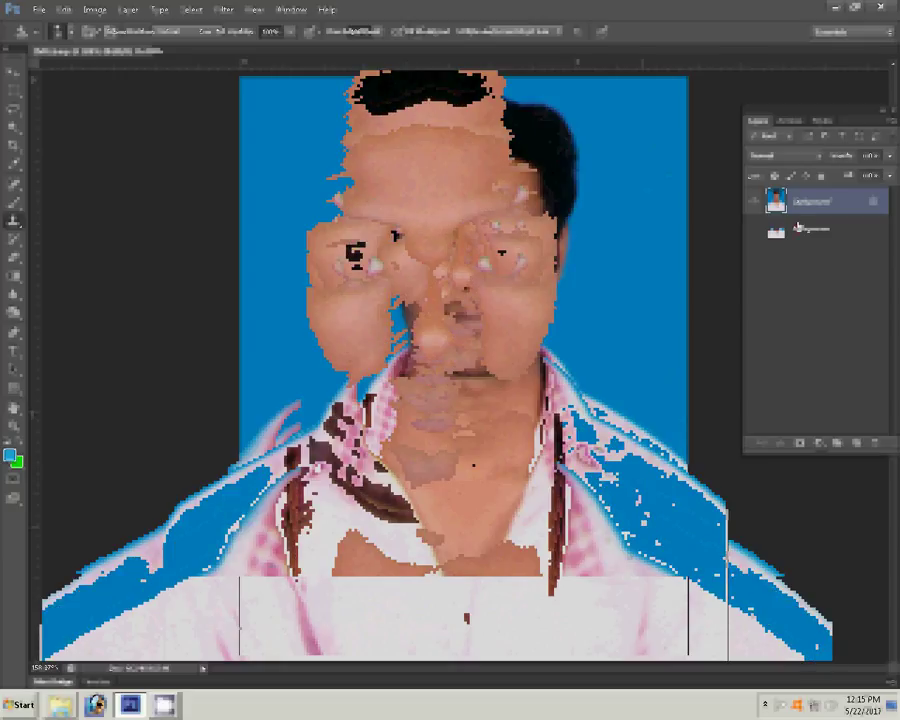
# Step: Apply the Magic Pro Graininess filter with amount 88 to the copy layer
pyautogui.click(223, 9)
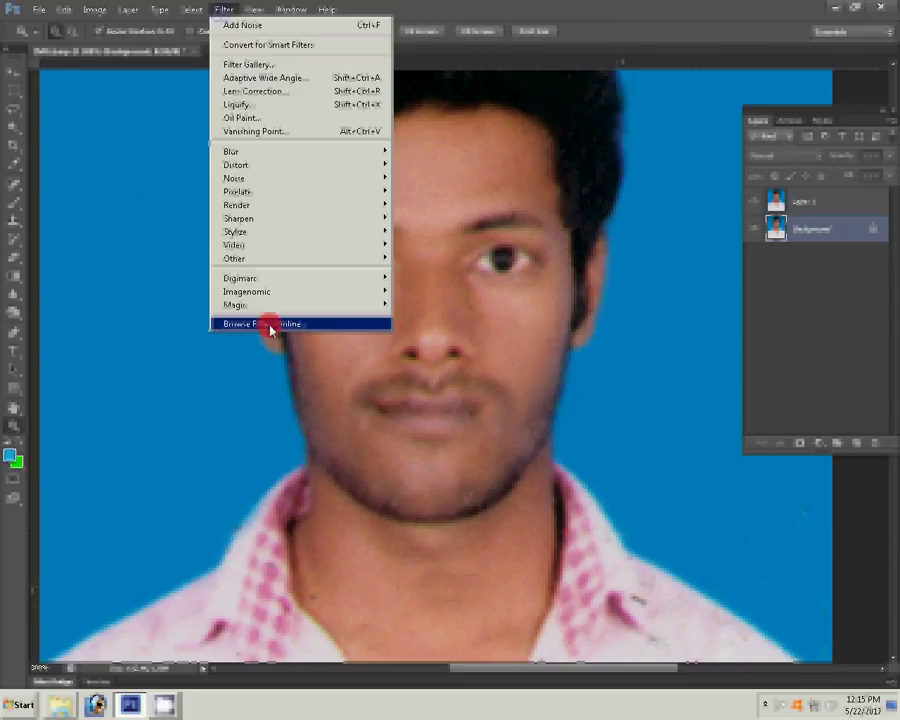
pyautogui.click(270, 330)
pyautogui.click(500, 304)
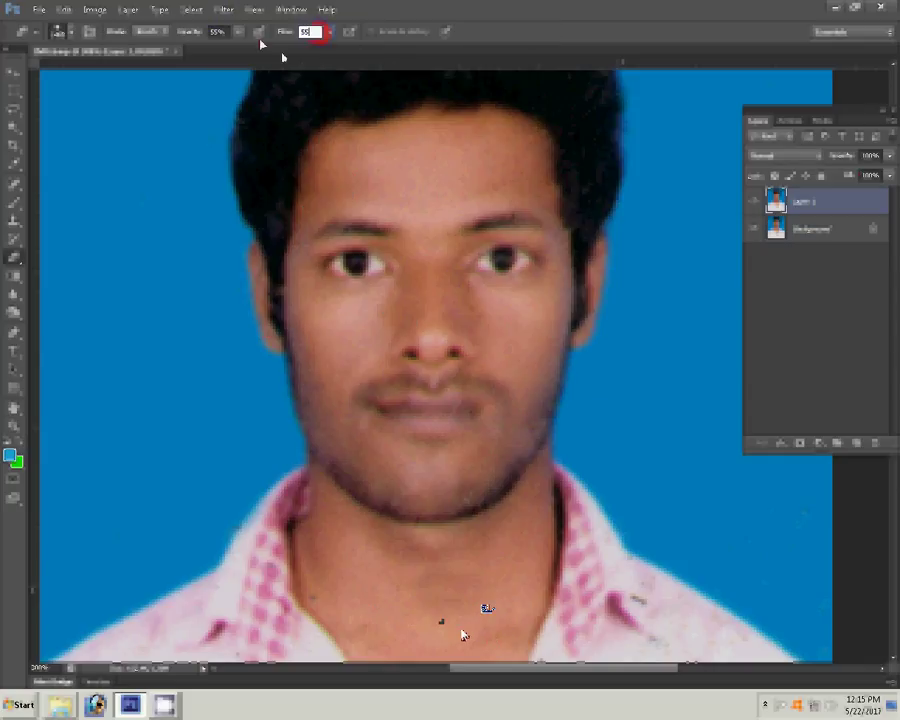
# Step: Heal forehead and both cheek blemishes with the Spot Healing Brush at 55% flow
pyautogui.click(376, 182)
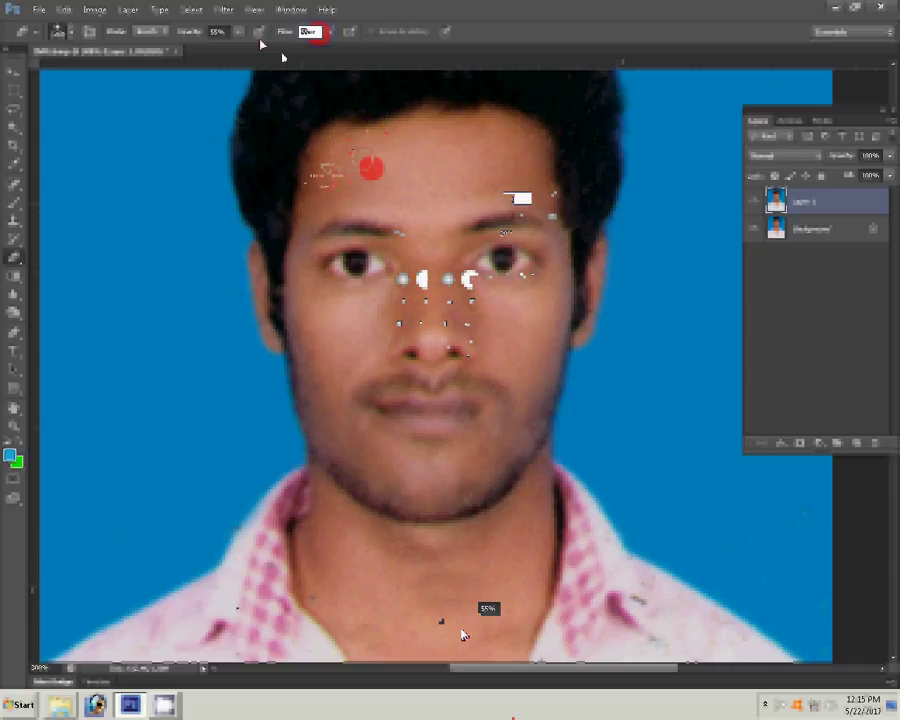
pyautogui.click(420, 168)
pyautogui.click(455, 145)
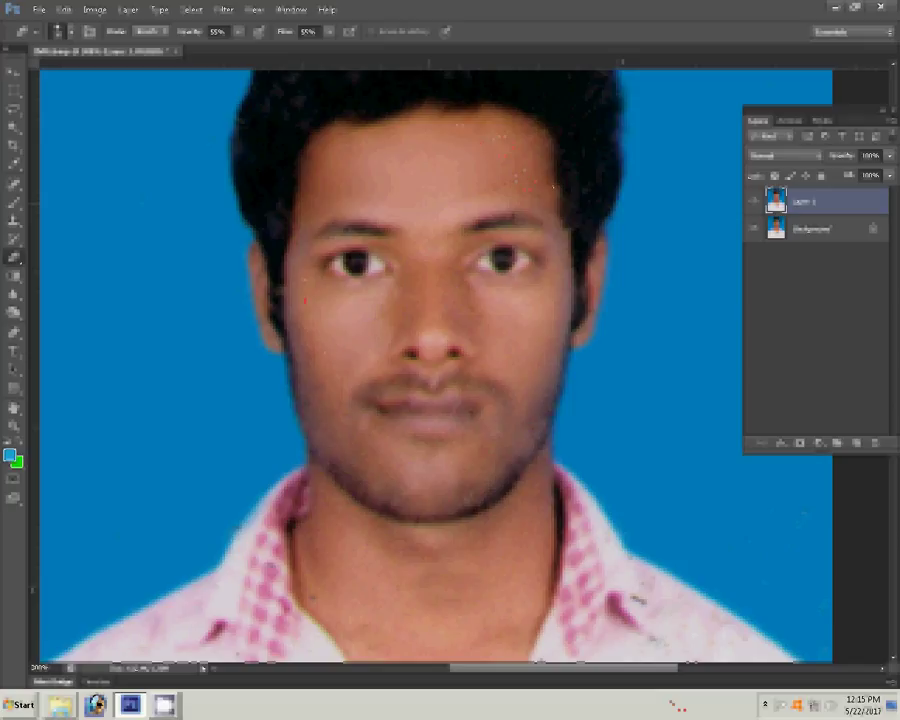
pyautogui.click(339, 354)
pyautogui.click(533, 341)
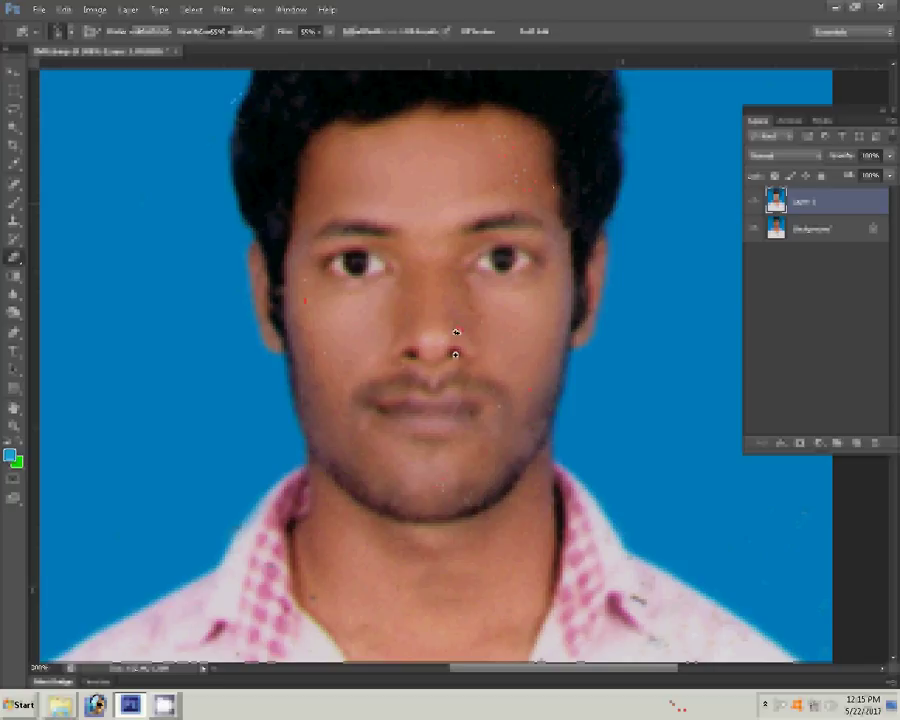
# Step: Darken the midtones with a Levels gamma of 0.85
pyautogui.press('z')
pyautogui.rightClick(477, 340)
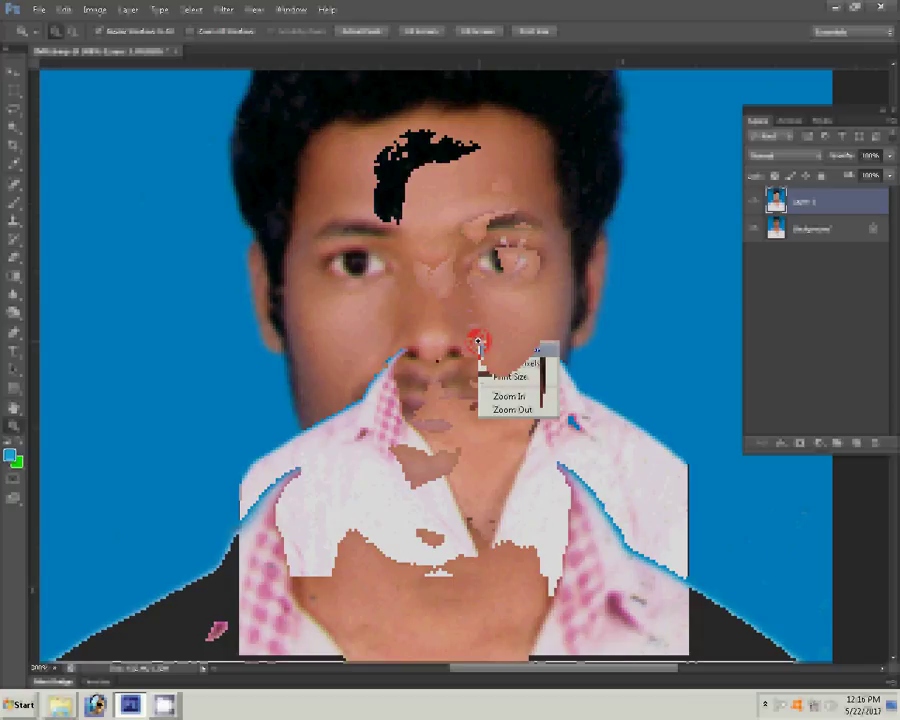
pyautogui.press('Escape')
pyautogui.hotkey('ctrl', 'l')
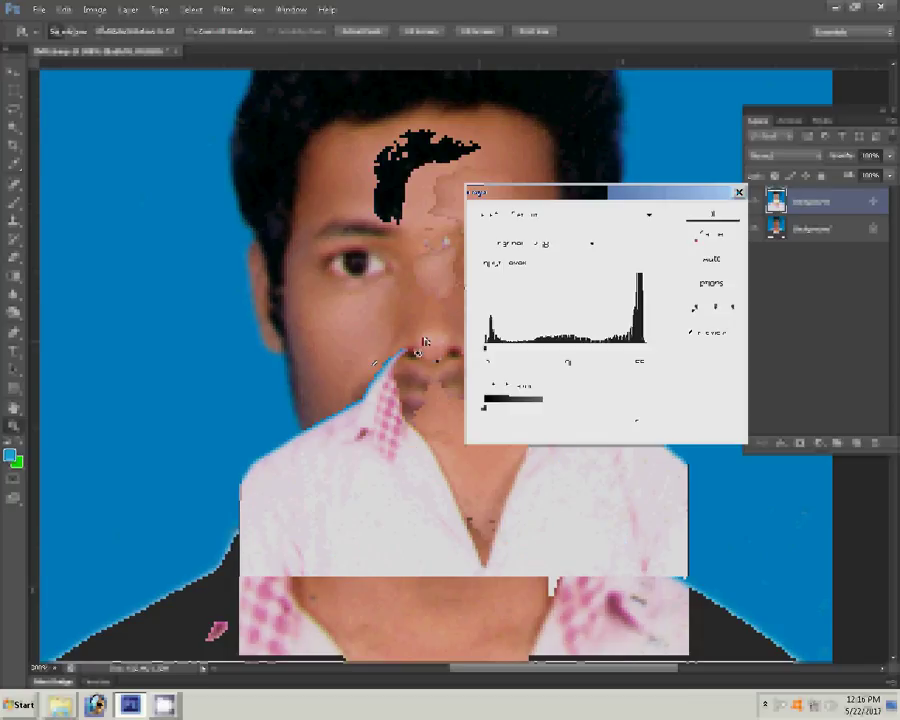
pyautogui.moveTo(580, 352); pyautogui.dragTo(586, 353)
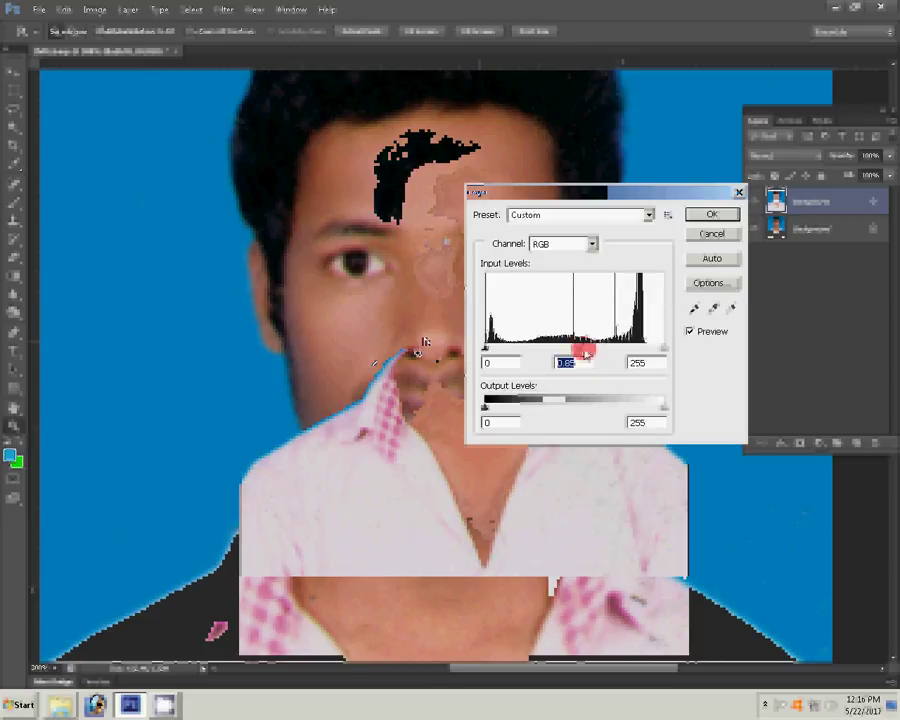
pyautogui.click(693, 215)
# Step: Shift the midtones toward yellow by -12 in Color Balance and show the Actions panel
pyautogui.hotkey('ctrl', 'b')
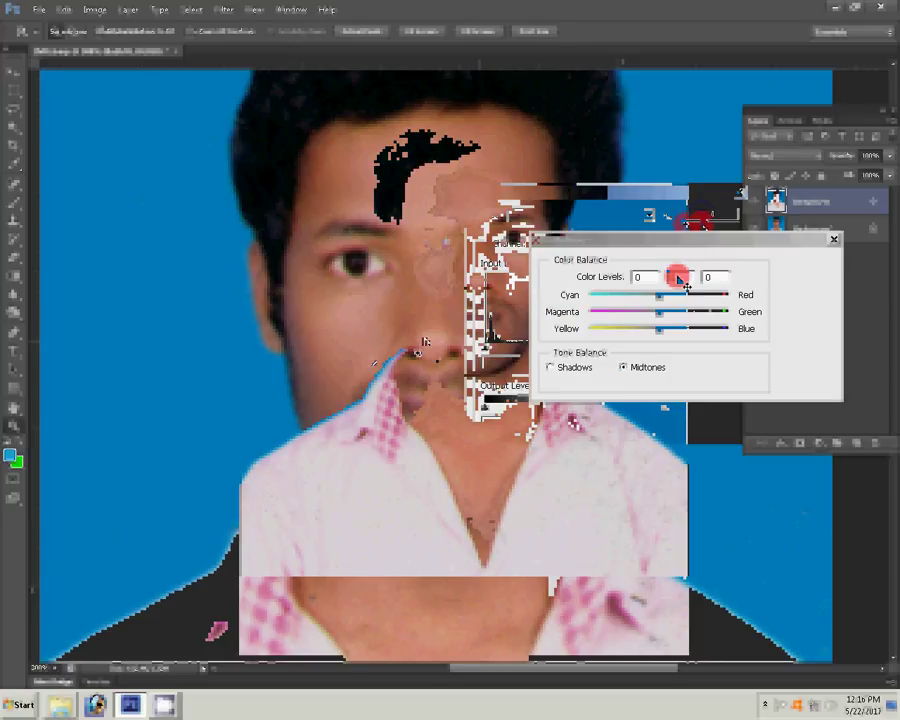
pyautogui.moveTo(659, 328); pyautogui.dragTo(657, 340)
pyautogui.click(805, 266)
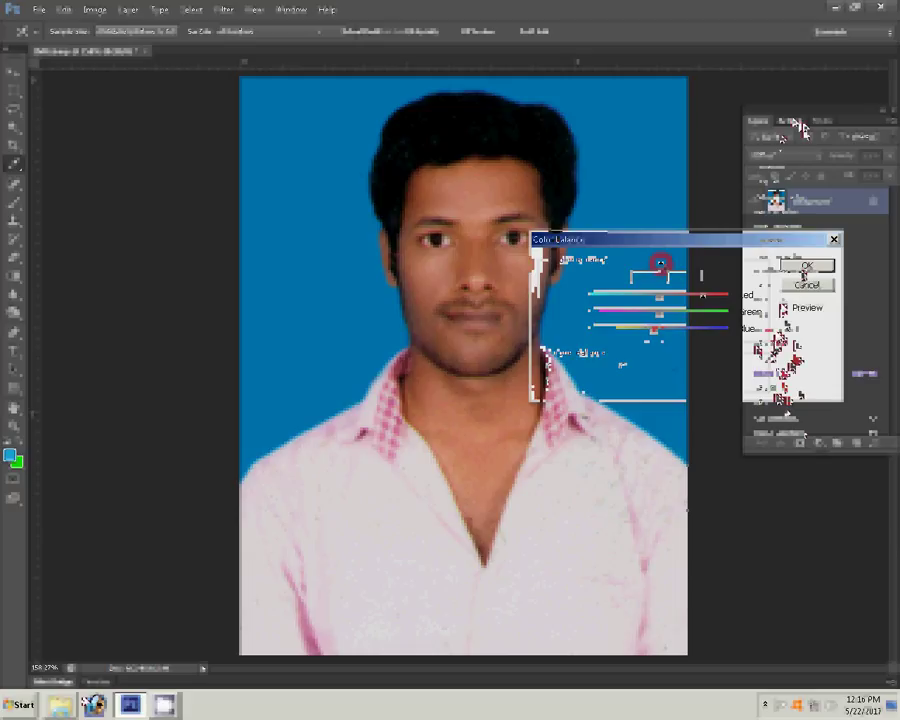
pyautogui.click(782, 301)
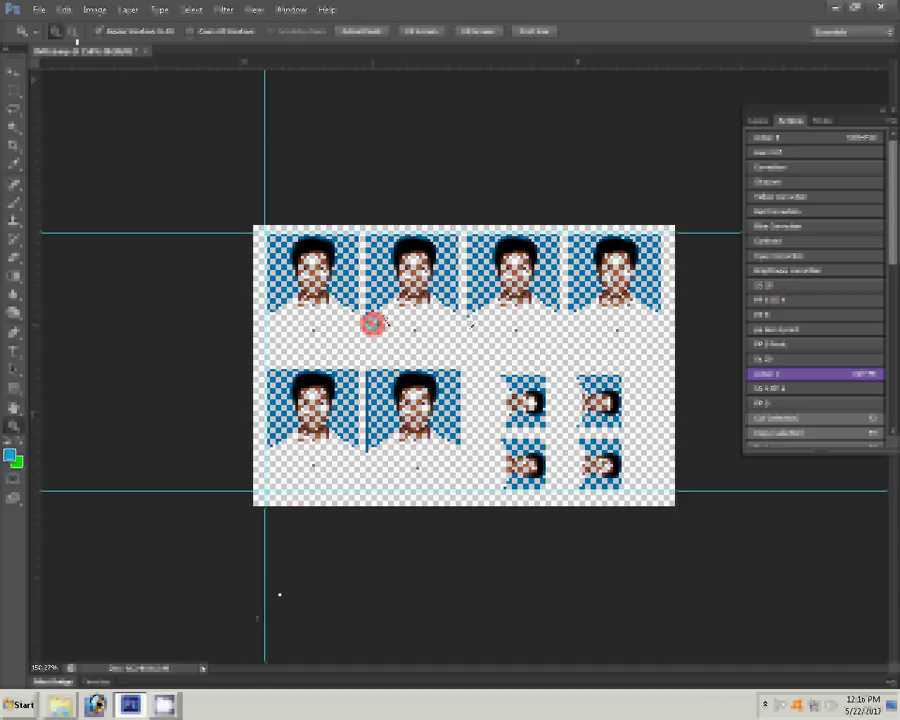
# Step: Rotate the photo sheet 90° clockwise into portrait orientation
pyautogui.click(94, 9)
pyautogui.moveTo(141, 145)
pyautogui.click(268, 150)
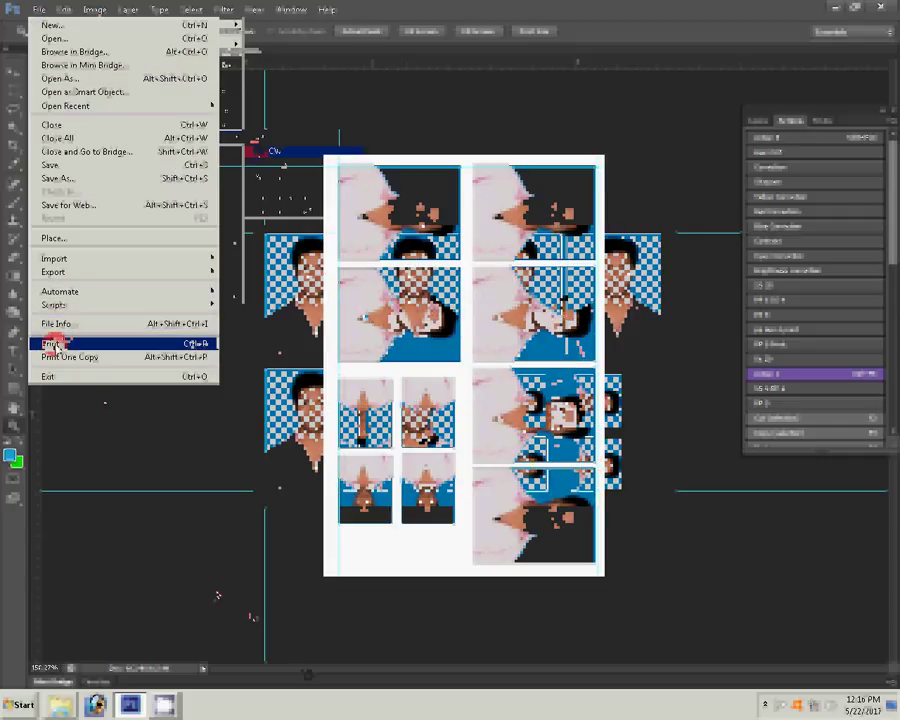
# Step: Print the photo sheet on the HiTi S420 with copies reduced from 2 to 1
pyautogui.click(54, 344)
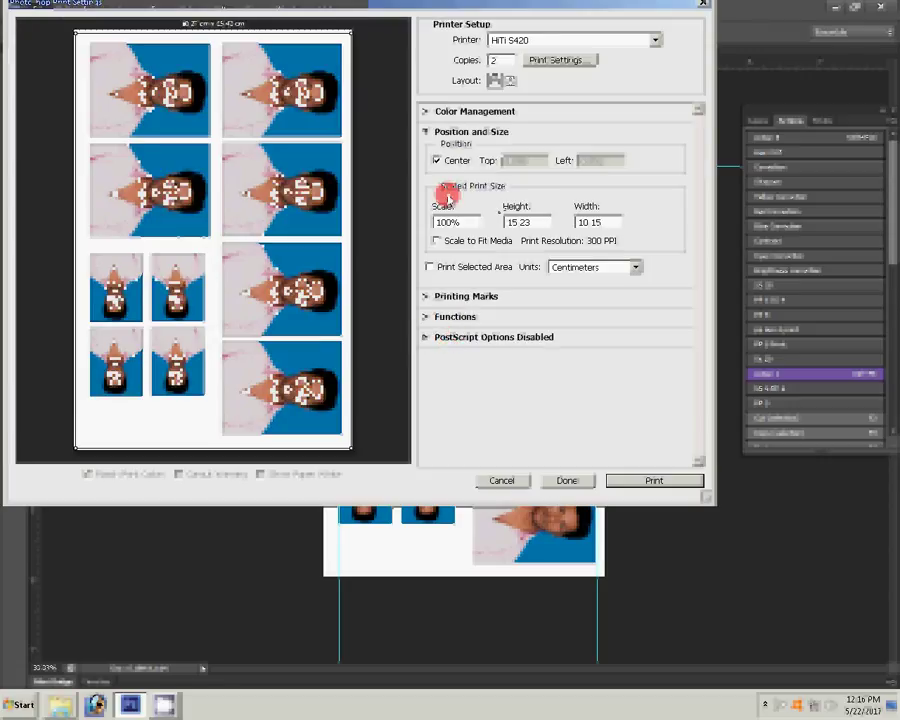
pyautogui.click(503, 62)
pyautogui.write('1')
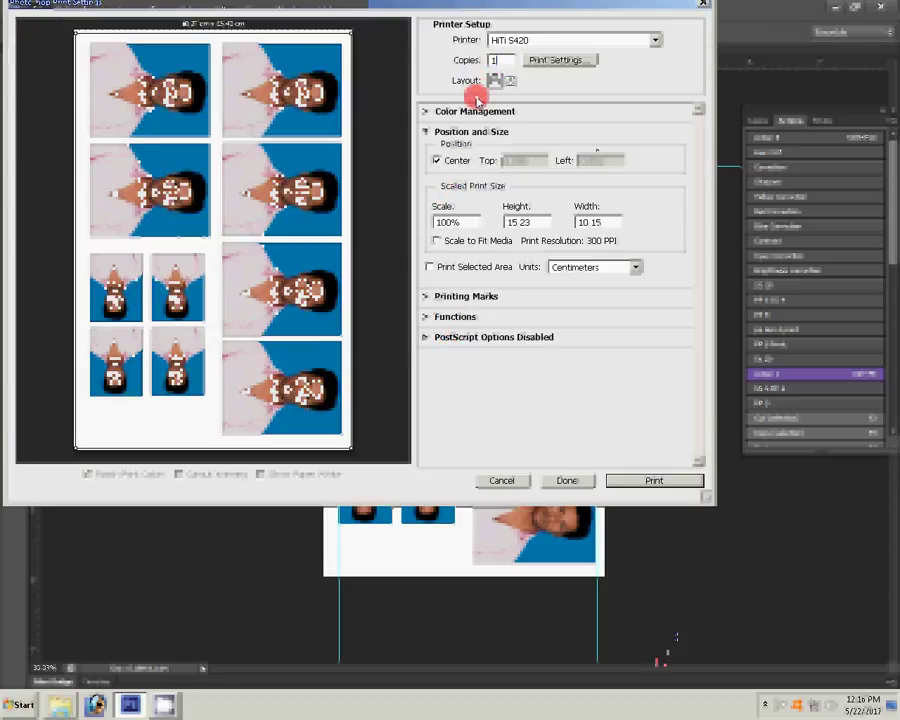
pyautogui.click(659, 480)
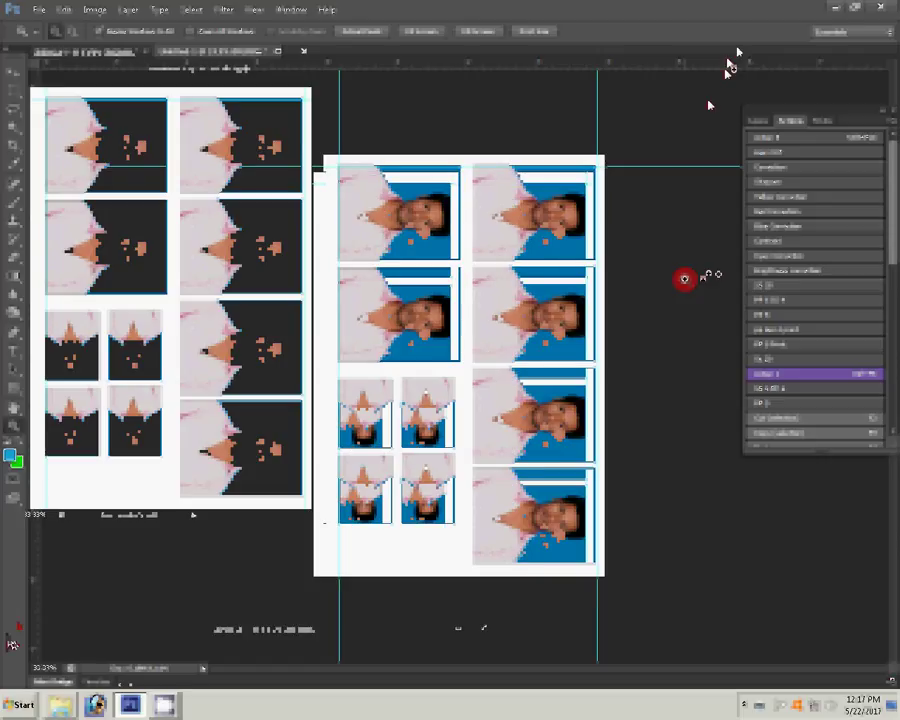
# Step: Consolidate the open documents into one window, then open the Computer folder from the Start menu
pyautogui.click(708, 104)
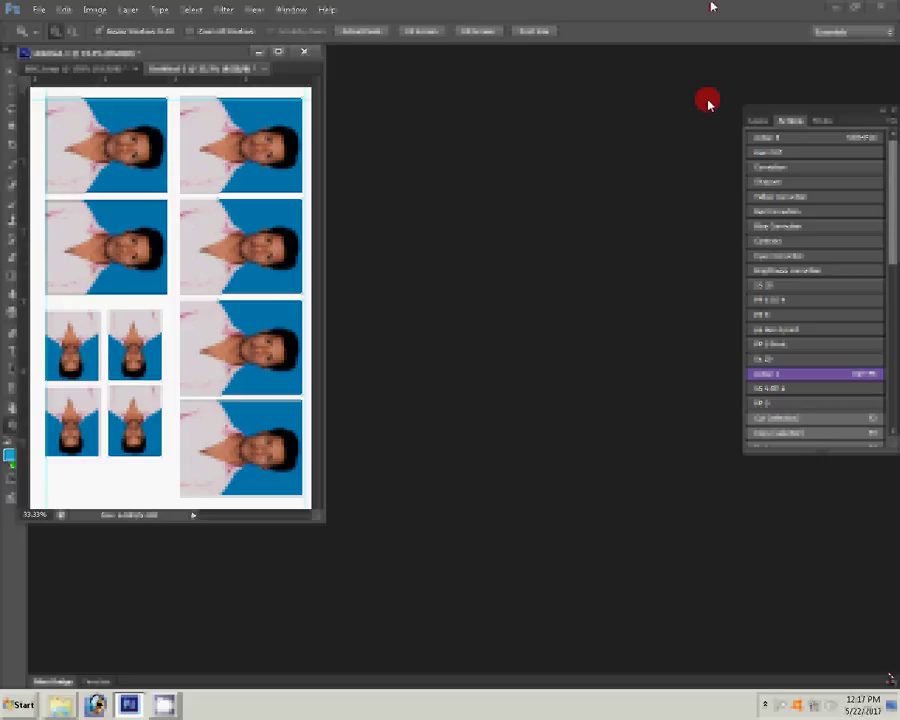
pyautogui.press('super')
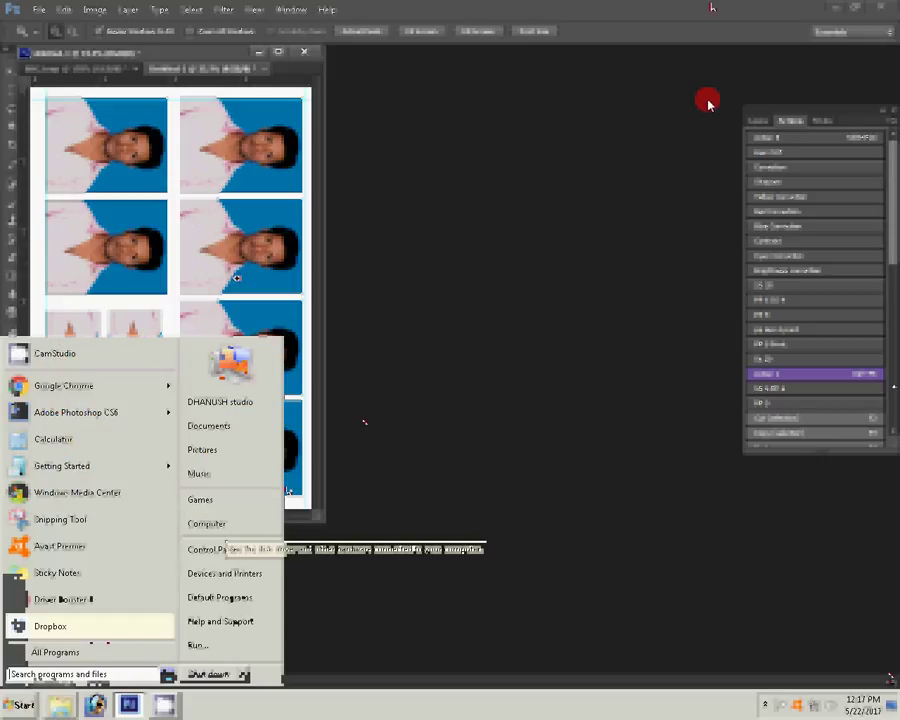
pyautogui.click(207, 523)
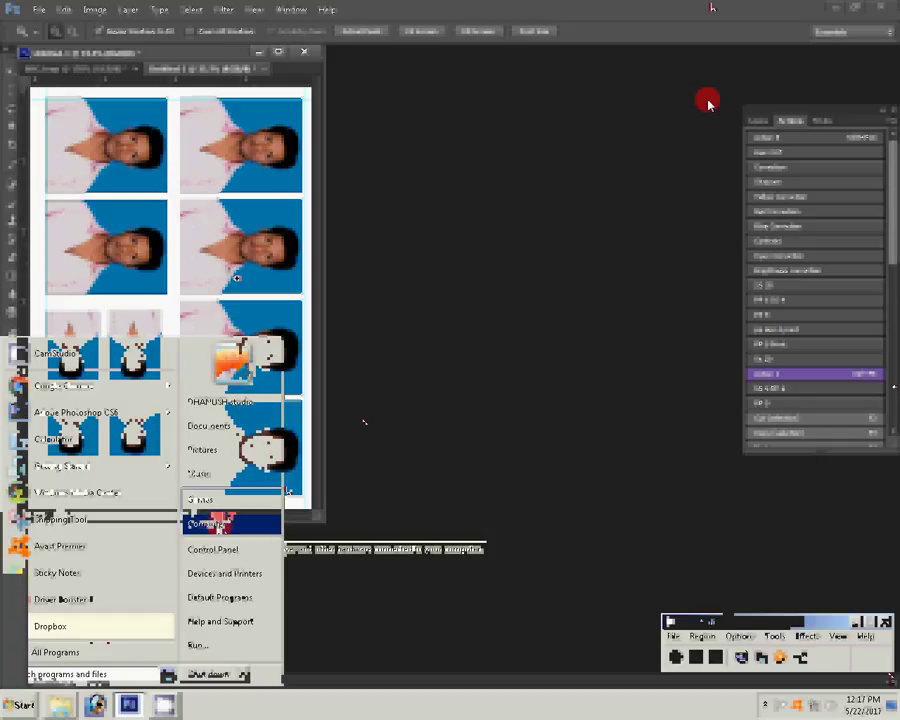